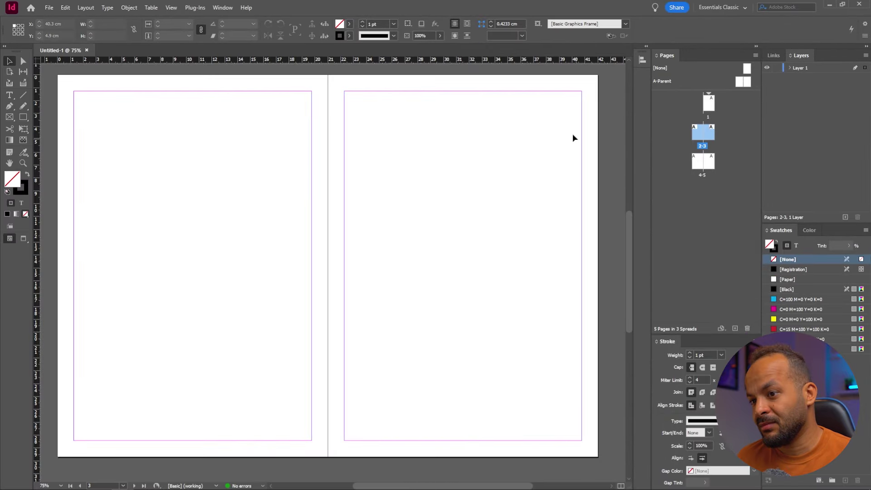
- Create a black square, a wide red rectangle and a narrow cyan bar, without strokes, spread vertically down the left page
{"action": "key", "text": "m"}
{"action": "key", "text": "shift+x"}
{"action": "mouse_move", "coordinate": [105, 113]}
{"action": "left_mouse_down"}
{"action": "mouse_move", "coordinate": [196, 213]}
{"action": "mouse_move", "coordinate": [162, 190]}
{"action": "mouse_move", "coordinate": [187, 196]}
{"action": "mouse_move", "coordinate": [190, 181]}
{"action": "mouse_move", "coordinate": [248, 214]}
{"action": "mouse_move", "coordinate": [217, 195]}
{"action": "left_mouse_up"}
{"action": "left_click_drag", "start_coordinate": [128, 234], "coordinate": [281, 276]}
{"action": "left_click_drag", "start_coordinate": [213, 309], "coordinate": [226, 417]}
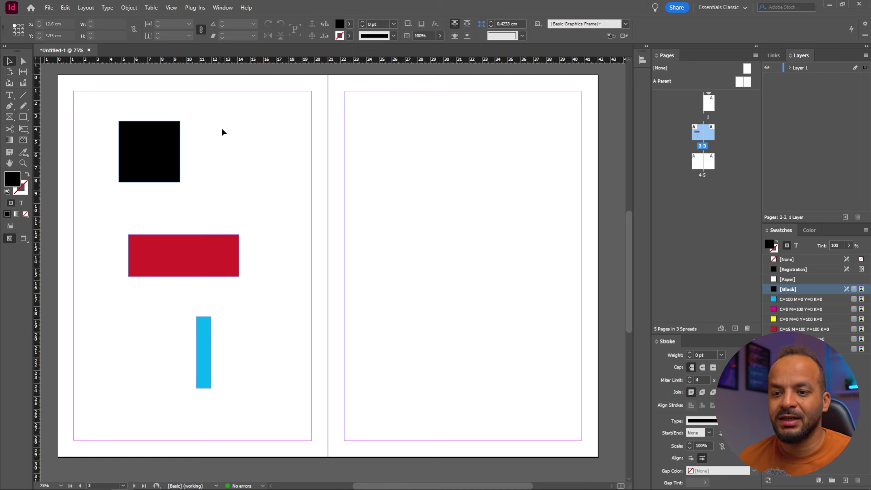
- Select all three shapes on the left page and display the Align options
{"action": "left_click_drag", "start_coordinate": [245, 140], "coordinate": [119, 391]}
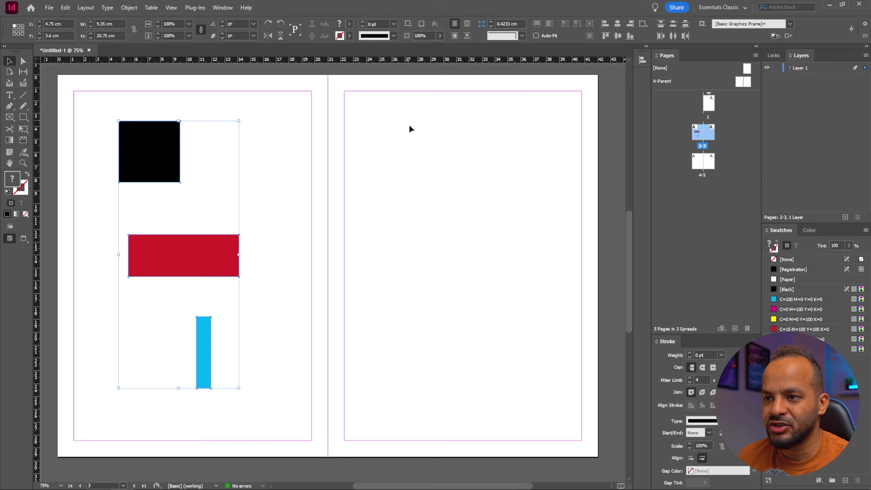
{"action": "left_click", "coordinate": [222, 7]}
{"action": "mouse_move", "coordinate": [267, 179]}
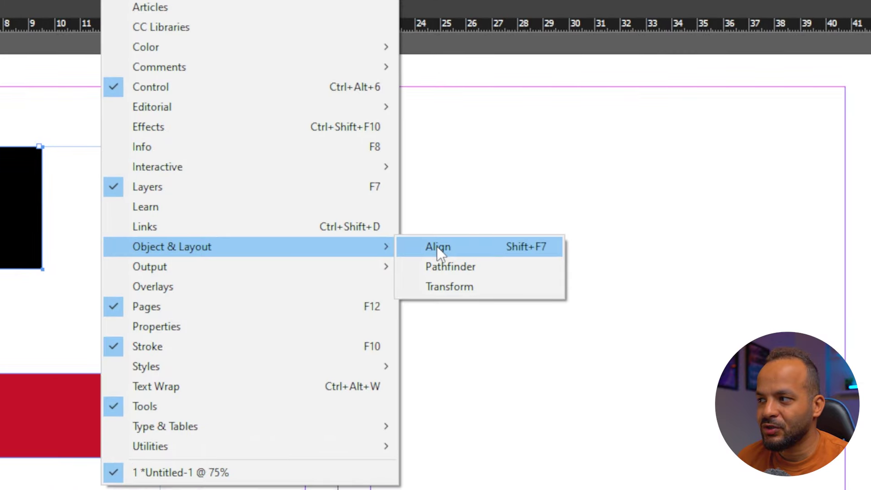
{"action": "left_click", "coordinate": [439, 245]}
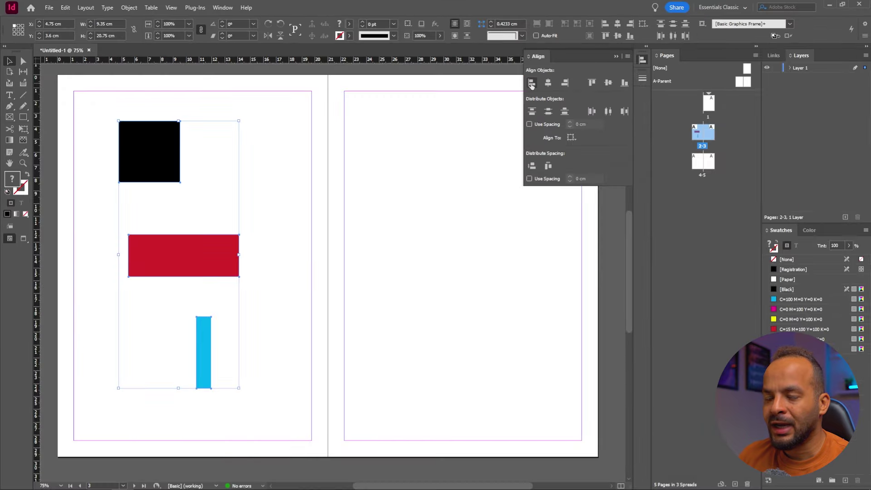
- Align the three selected shapes in turn by their left edges, horizontal centers and right edges
{"action": "left_click", "coordinate": [531, 83]}
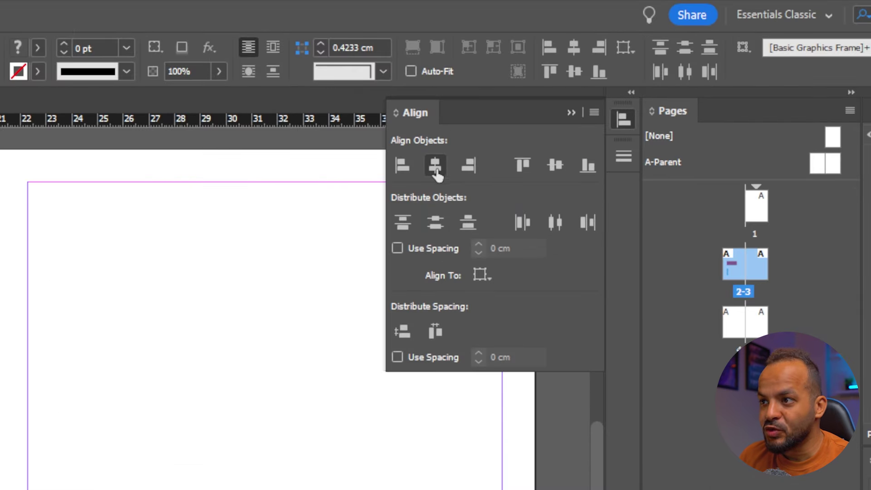
{"action": "left_click", "coordinate": [435, 167]}
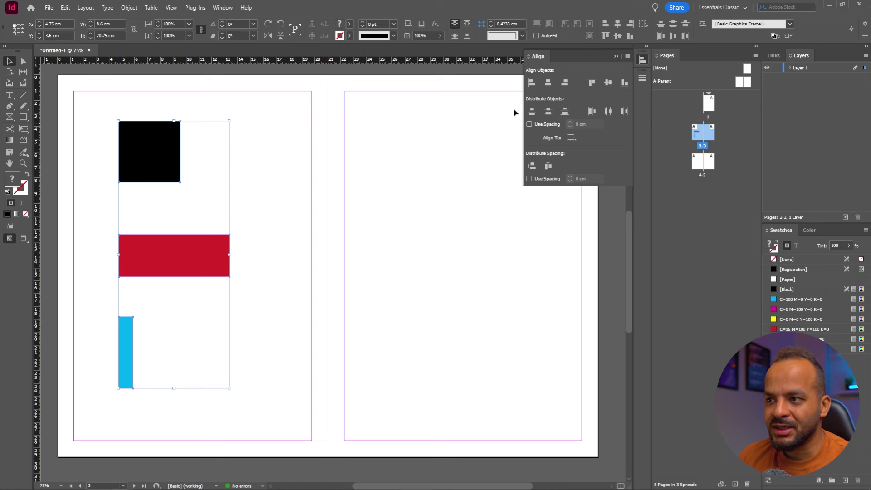
{"action": "left_click", "coordinate": [548, 83]}
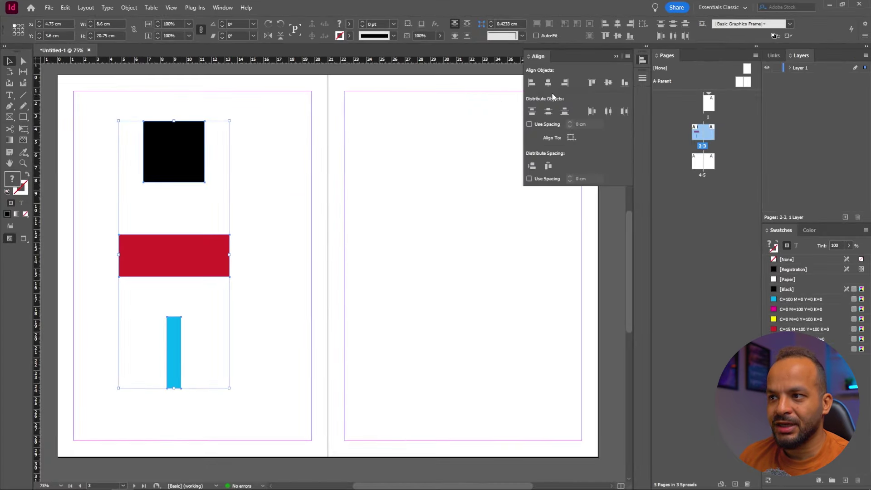
{"action": "left_click", "coordinate": [565, 82]}
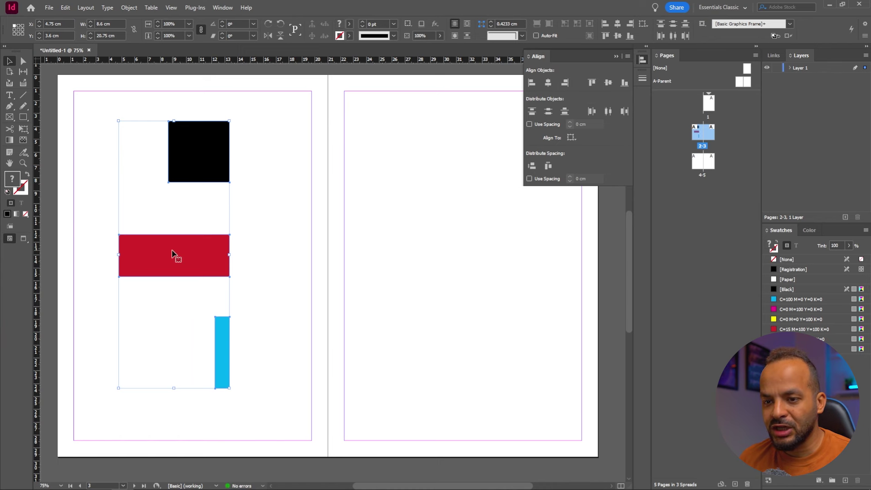
- Copy the three shapes onto the right page and offset the red and cyan copies into a descending diagonal
{"action": "left_click_drag", "start_coordinate": [165, 260], "coordinate": [407, 267]}
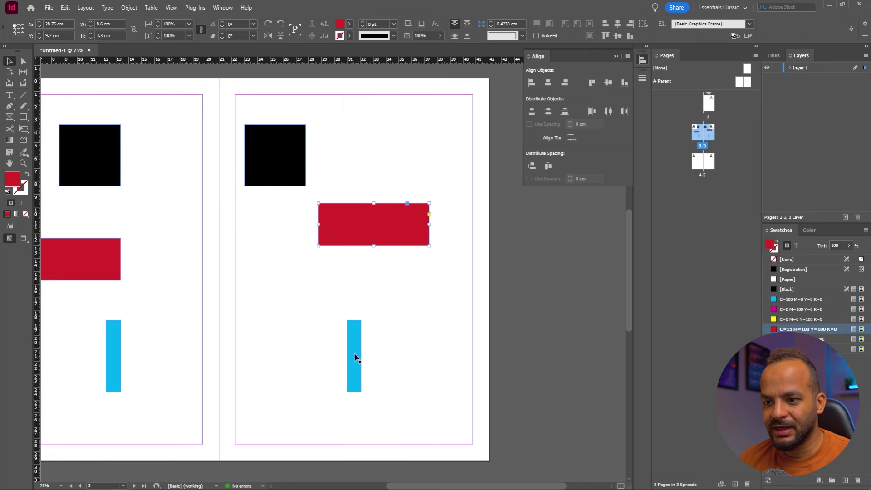
{"action": "left_click_drag", "start_coordinate": [352, 356], "coordinate": [454, 343]}
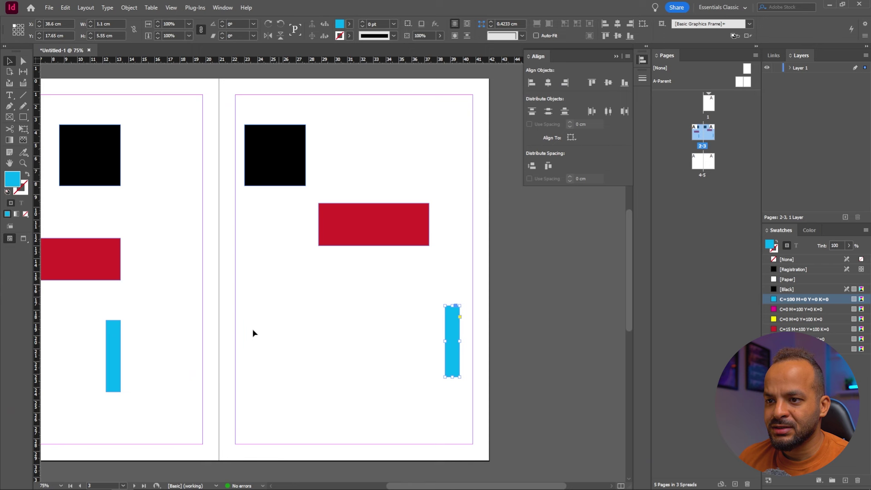
- Select the three right-page copies and align them in turn by top edges, vertical centers and bottom edges
{"action": "left_click_drag", "start_coordinate": [476, 117], "coordinate": [252, 377]}
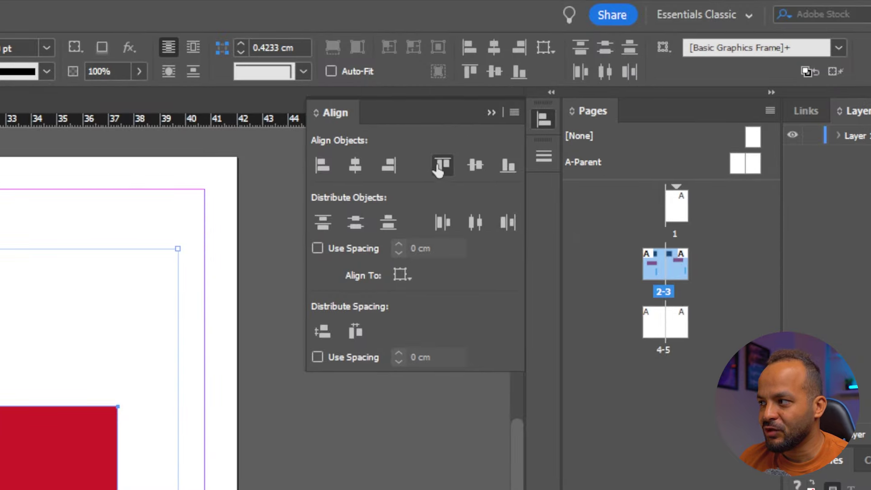
{"action": "left_click", "coordinate": [440, 169]}
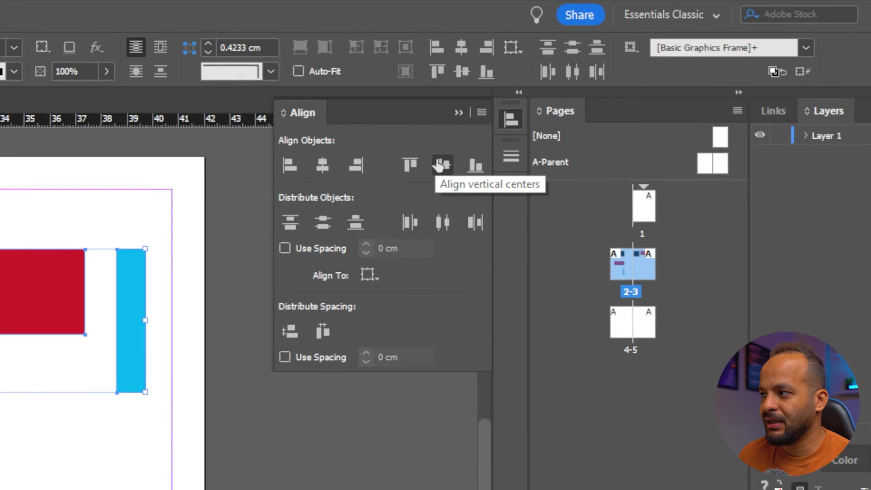
{"action": "left_click", "coordinate": [438, 165]}
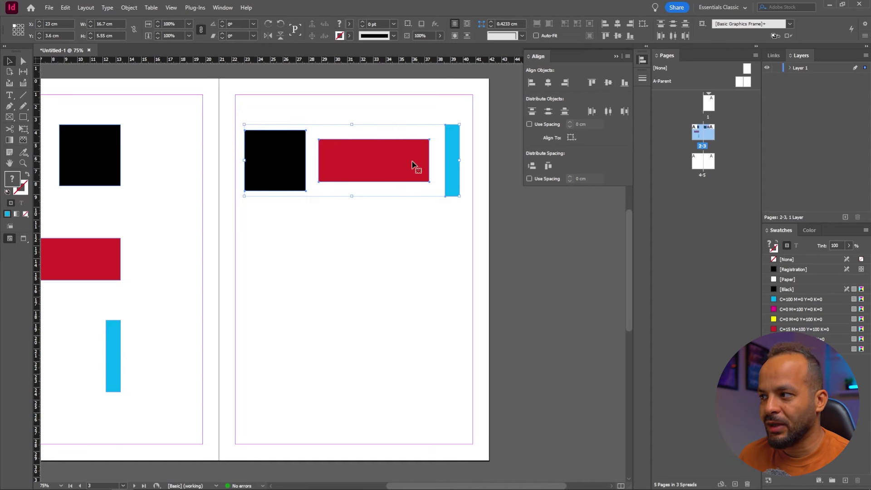
{"action": "left_click", "coordinate": [625, 83]}
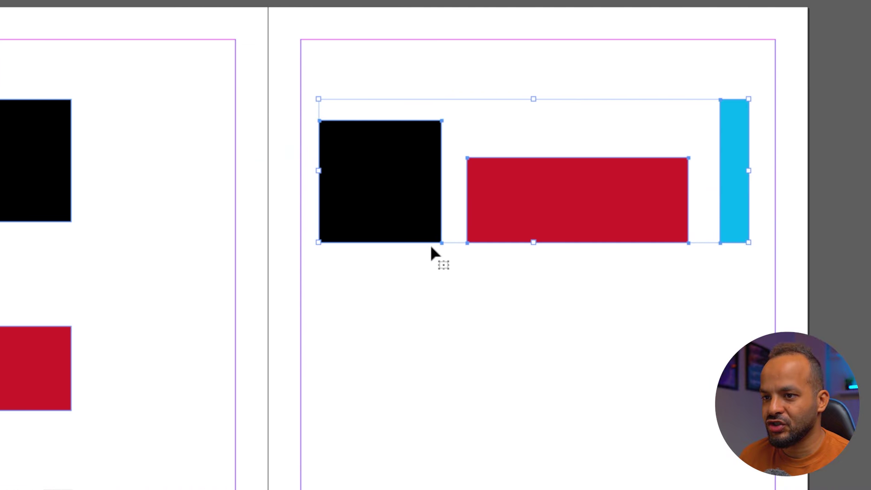
- Select the three left-page shapes and examine the available Align To reference options
{"action": "left_click_drag", "start_coordinate": [453, 359], "coordinate": [617, 366]}
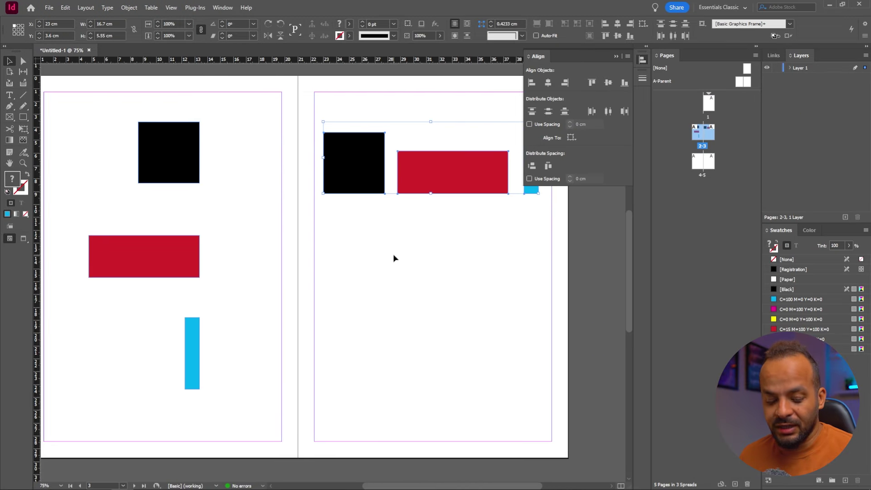
{"action": "left_click_drag", "start_coordinate": [394, 258], "coordinate": [300, 257]}
{"action": "left_click", "coordinate": [298, 159]}
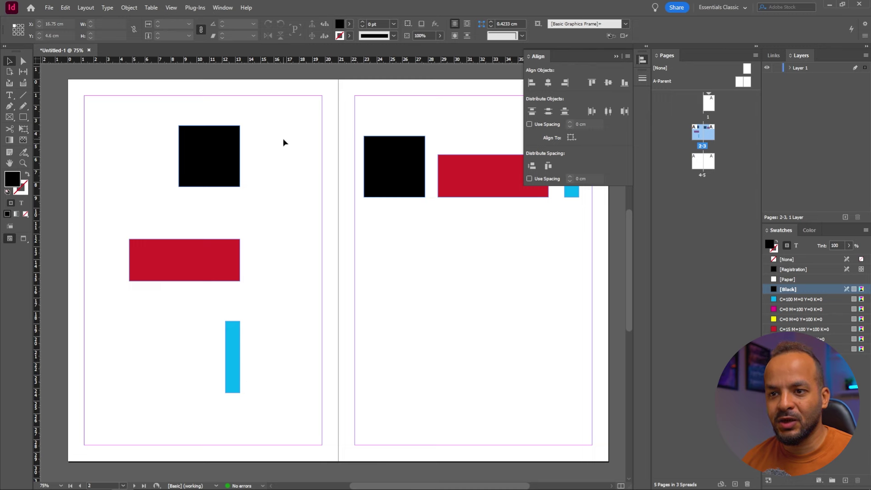
{"action": "left_click_drag", "start_coordinate": [252, 172], "coordinate": [127, 414]}
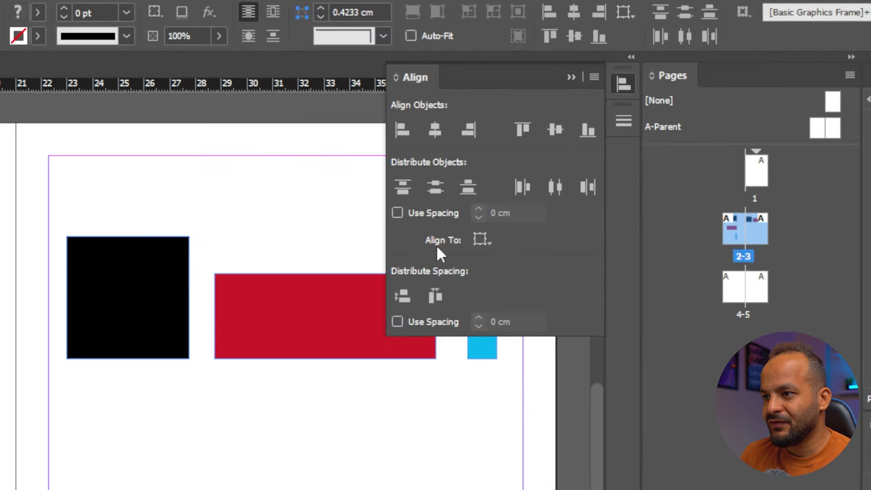
{"action": "left_click", "coordinate": [437, 247]}
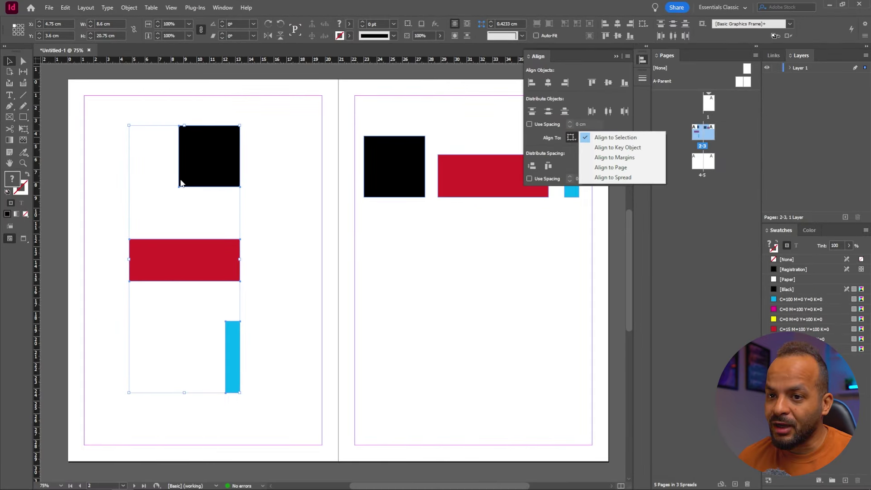
{"action": "left_click", "coordinate": [194, 263]}
- Move the left page's red rectangle partly off the page so it overhangs the outer edge
{"action": "left_click_drag", "start_coordinate": [194, 262], "coordinate": [101, 300]}
{"action": "left_click", "coordinate": [277, 232]}
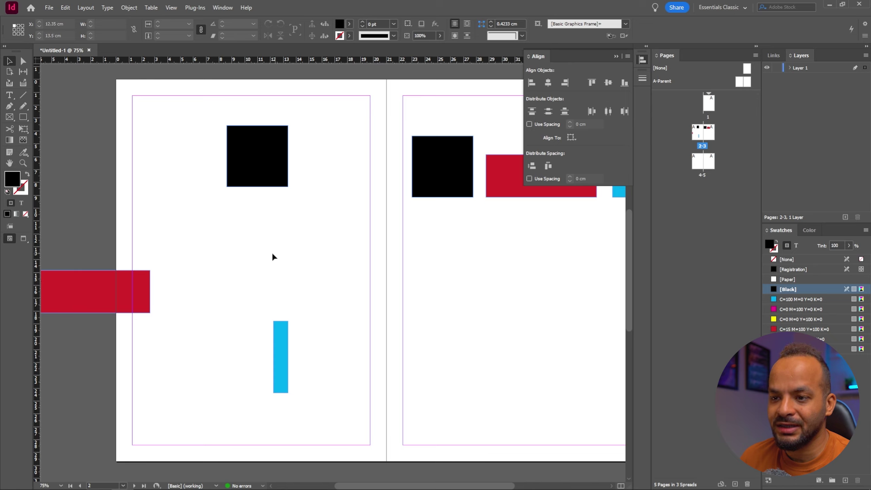
{"action": "left_click", "coordinate": [97, 301]}
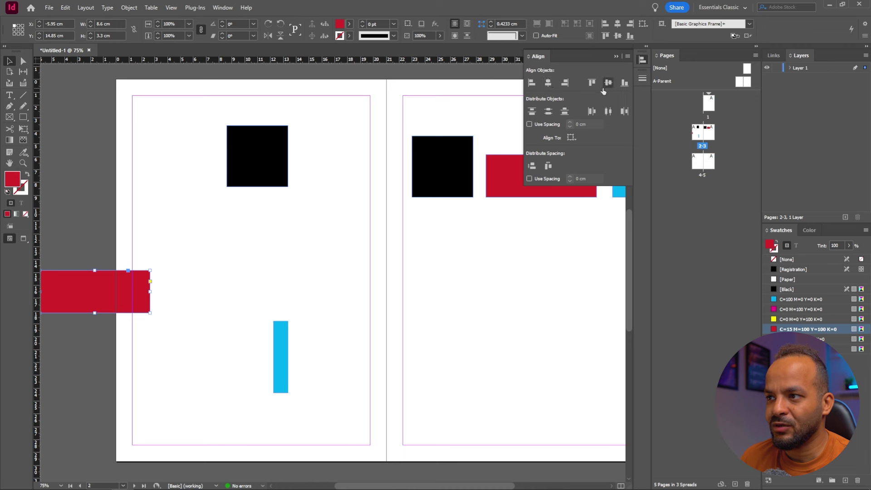
{"action": "left_click_drag", "start_coordinate": [107, 301], "coordinate": [133, 296]}
- Center the red rectangle horizontally and vertically on the left page using Align to Page
{"action": "left_click", "coordinate": [571, 138]}
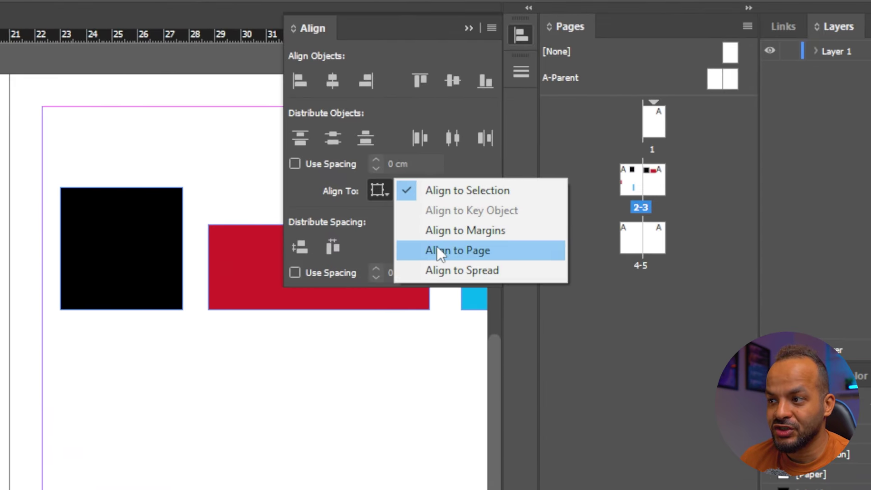
{"action": "left_click", "coordinate": [437, 248]}
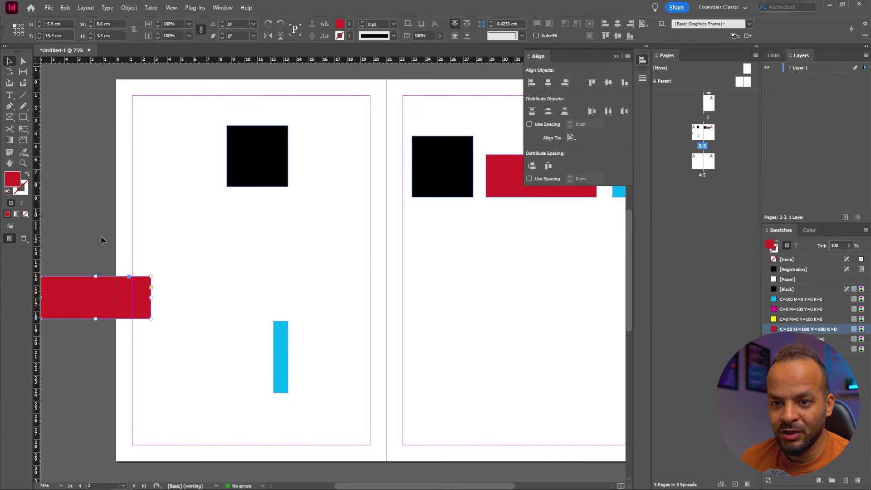
{"action": "left_click", "coordinate": [550, 85]}
{"action": "left_click", "coordinate": [608, 82]}
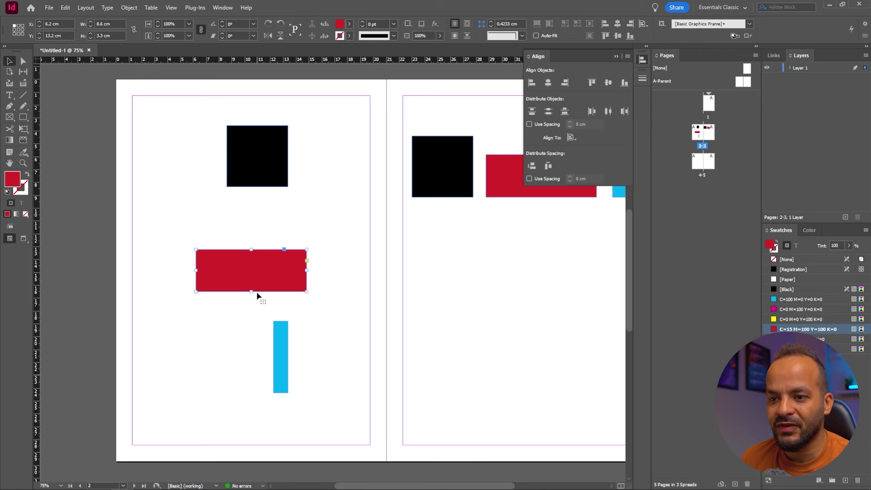
- Center all three left-page shapes horizontally with Align to Page and try aligning their vertical centers
{"action": "left_click_drag", "start_coordinate": [336, 137], "coordinate": [202, 369]}
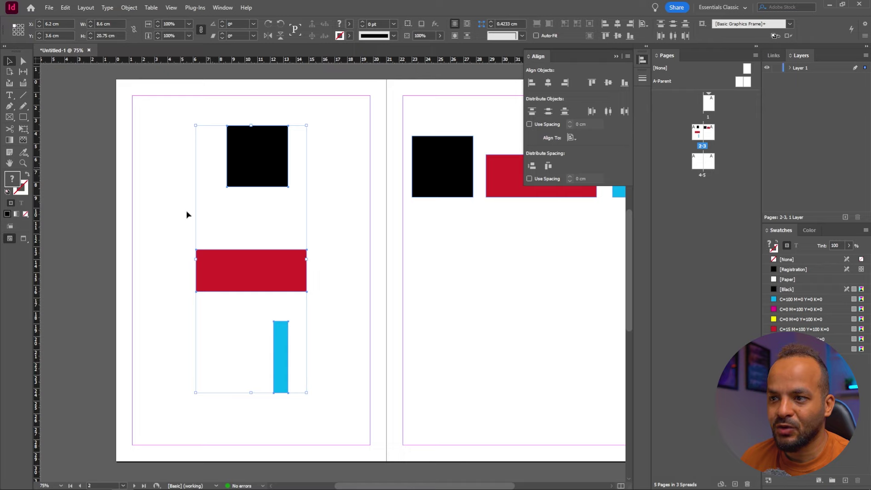
{"action": "left_click", "coordinate": [570, 139]}
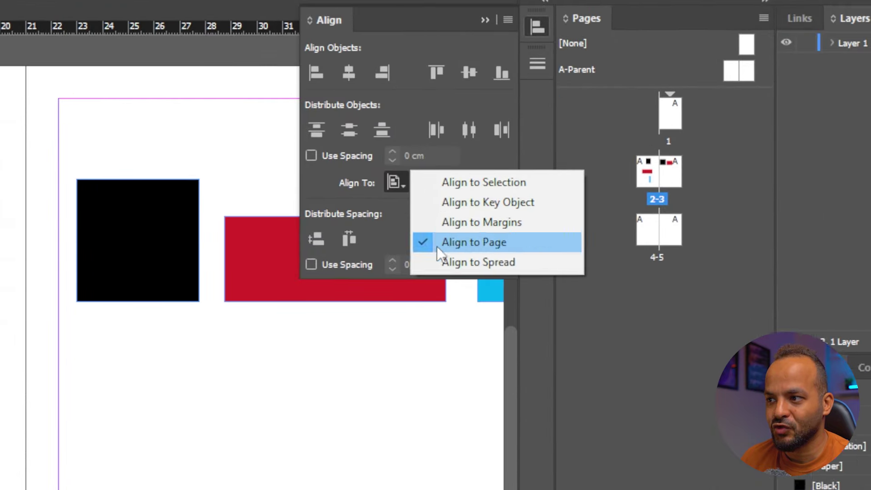
{"action": "left_click", "coordinate": [598, 167]}
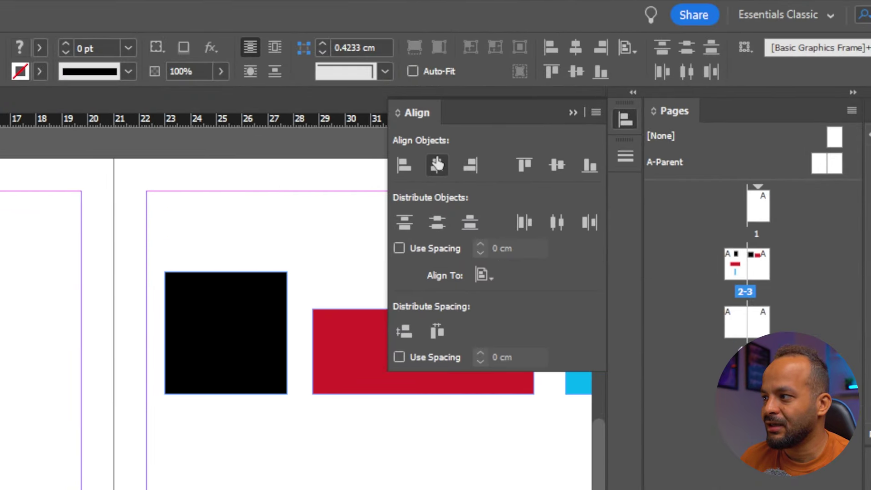
{"action": "left_click", "coordinate": [437, 163]}
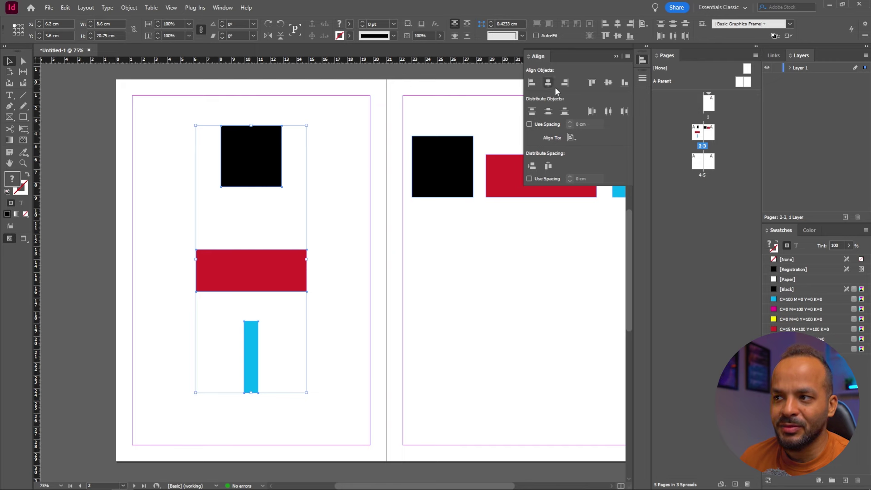
{"action": "left_click", "coordinate": [608, 82]}
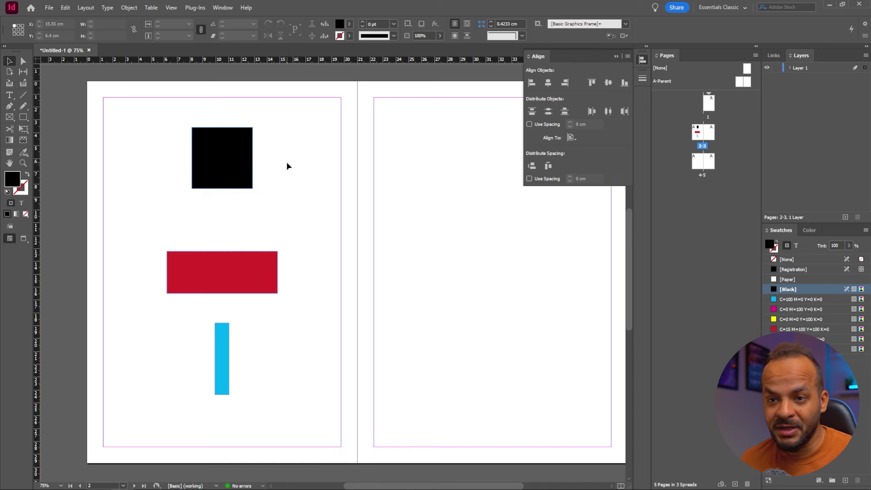
- Align the left edges of all three shapes to the page edge and review the Align To options
{"action": "left_click_drag", "start_coordinate": [284, 146], "coordinate": [178, 411]}
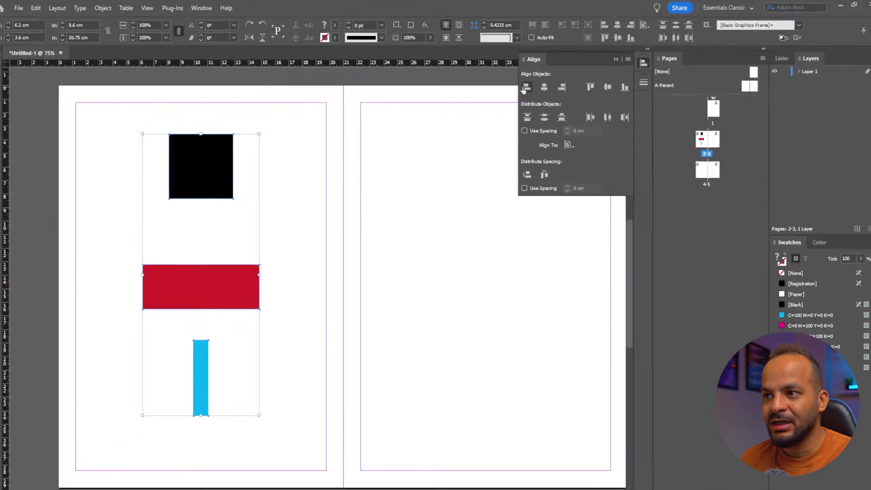
{"action": "left_click", "coordinate": [531, 83]}
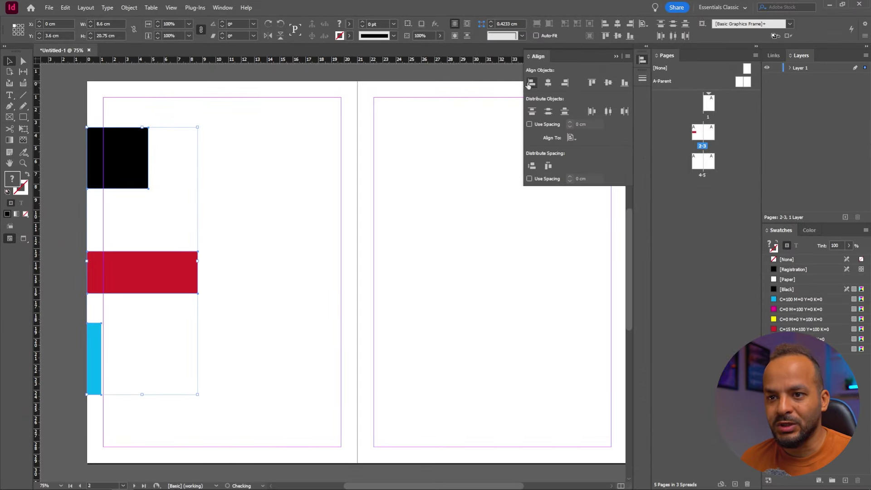
{"action": "left_click", "coordinate": [571, 139]}
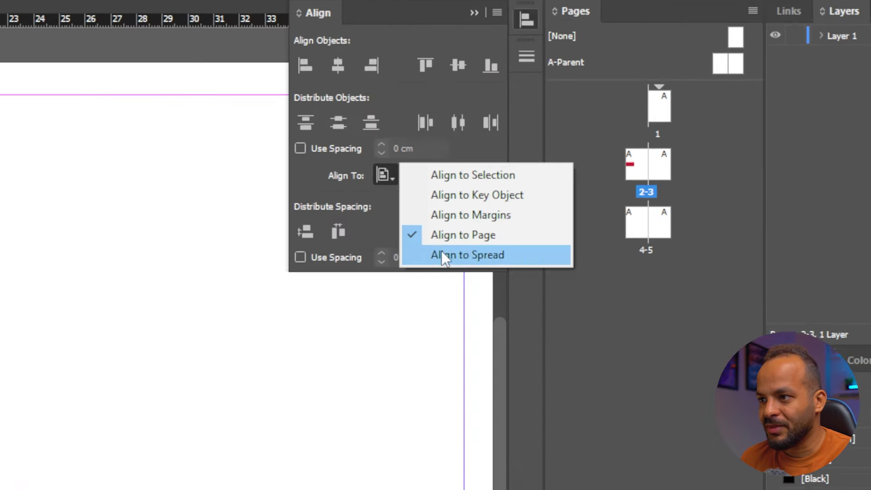
{"action": "left_click", "coordinate": [488, 223]}
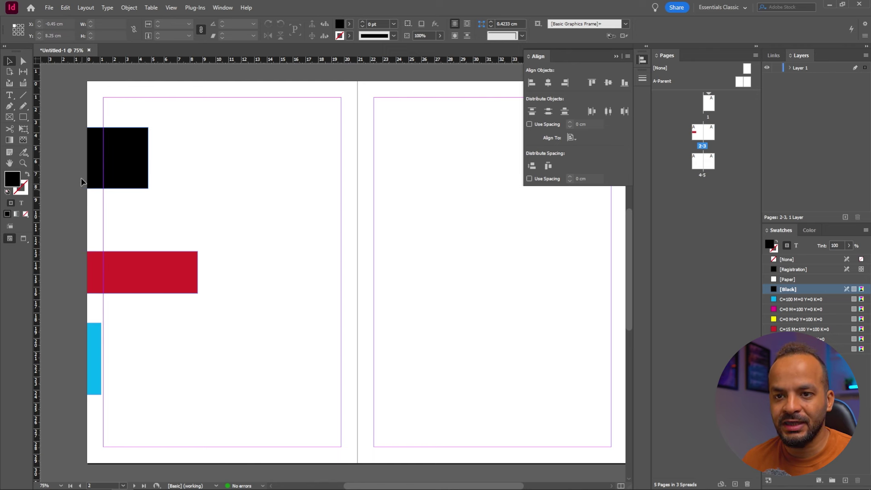
- Reselect the three shapes and align their right edges to the left page's inner edge with Align to Page
{"action": "left_click_drag", "start_coordinate": [193, 132], "coordinate": [83, 395]}
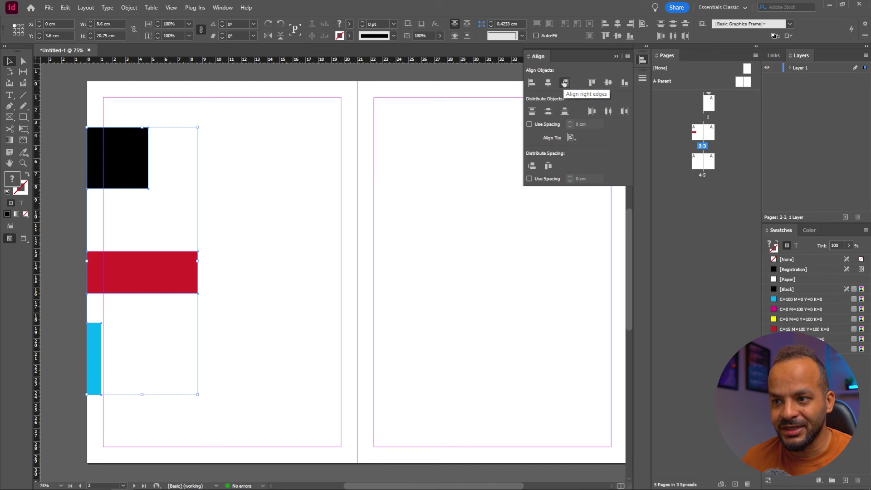
{"action": "left_click_drag", "start_coordinate": [483, 203], "coordinate": [464, 206]}
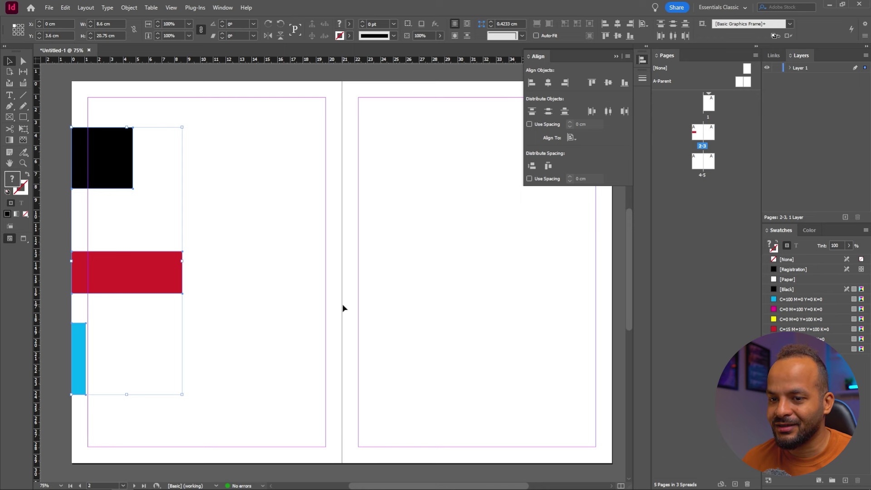
{"action": "left_click", "coordinate": [562, 88]}
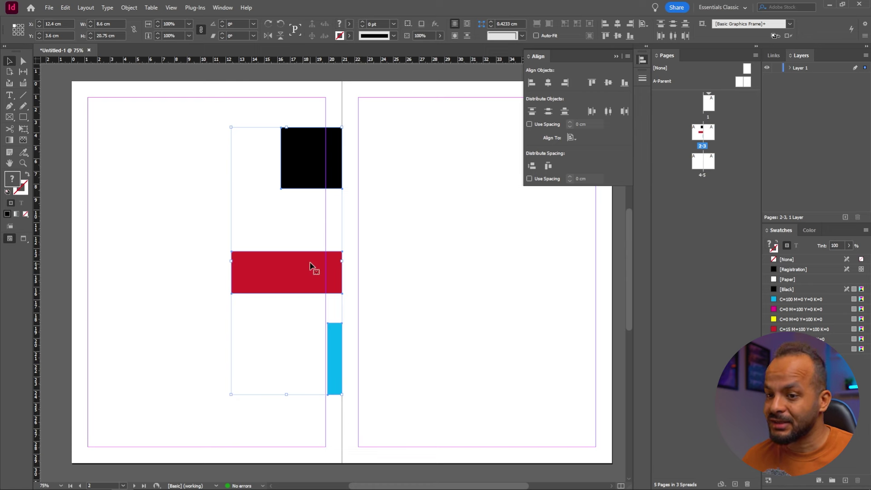
- Move the three shapes inward, then align their right and left edges to the left page's margins using Align to Margins
{"action": "left_click_drag", "start_coordinate": [311, 266], "coordinate": [202, 274]}
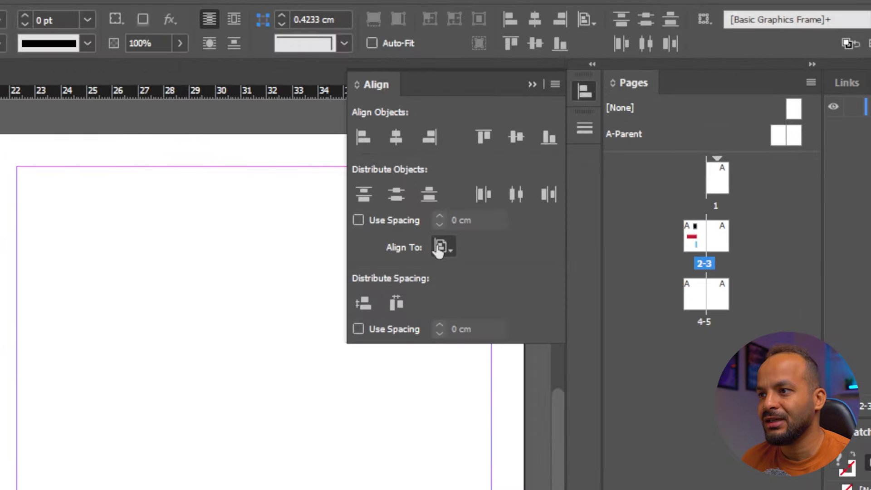
{"action": "left_click", "coordinate": [569, 137]}
{"action": "left_click", "coordinate": [493, 287]}
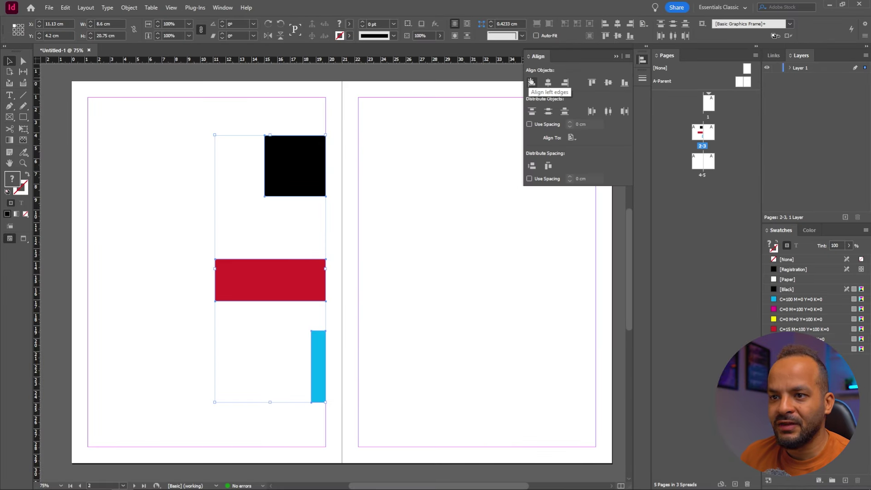
{"action": "left_click", "coordinate": [531, 82]}
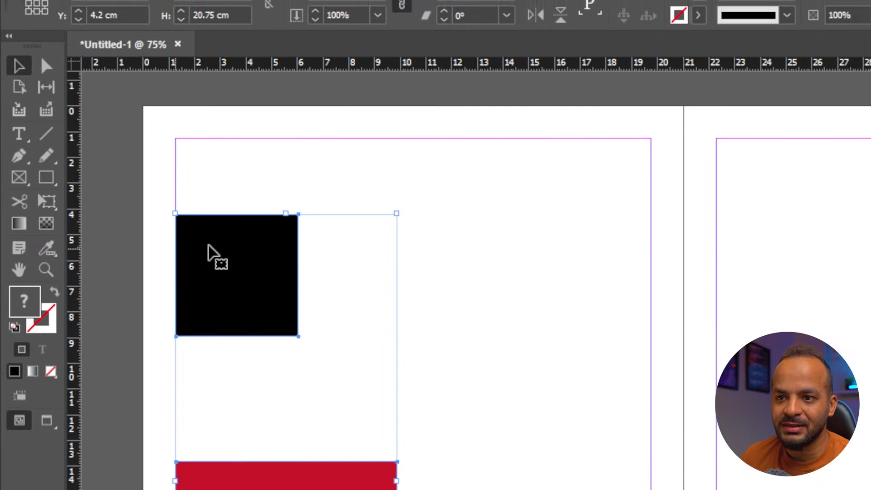
- Set Align To to Align to Spread, reselect the three shapes, and align their right edges to the spread's outer edge
{"action": "key", "text": "ctrl+shift+a"}
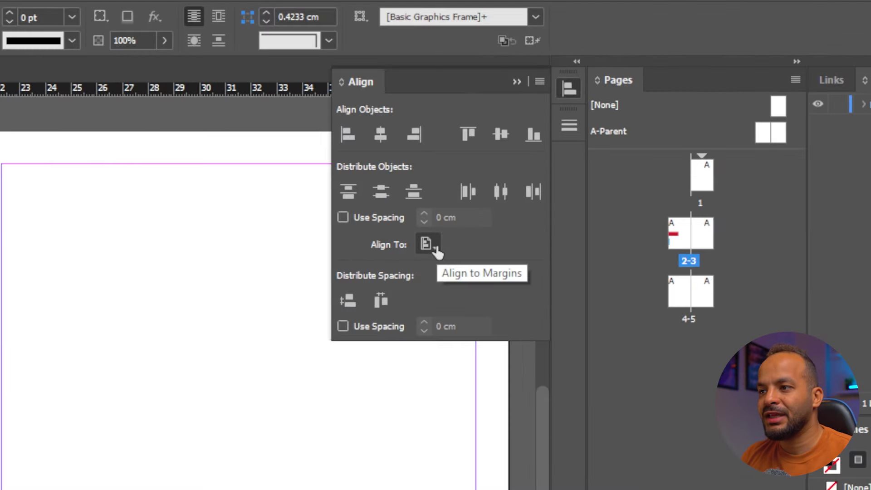
{"action": "left_click", "coordinate": [573, 137]}
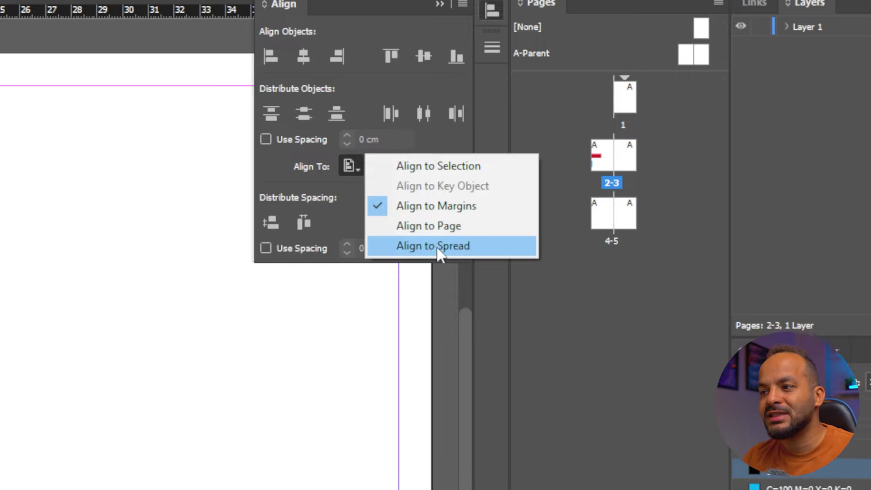
{"action": "left_click", "coordinate": [452, 285]}
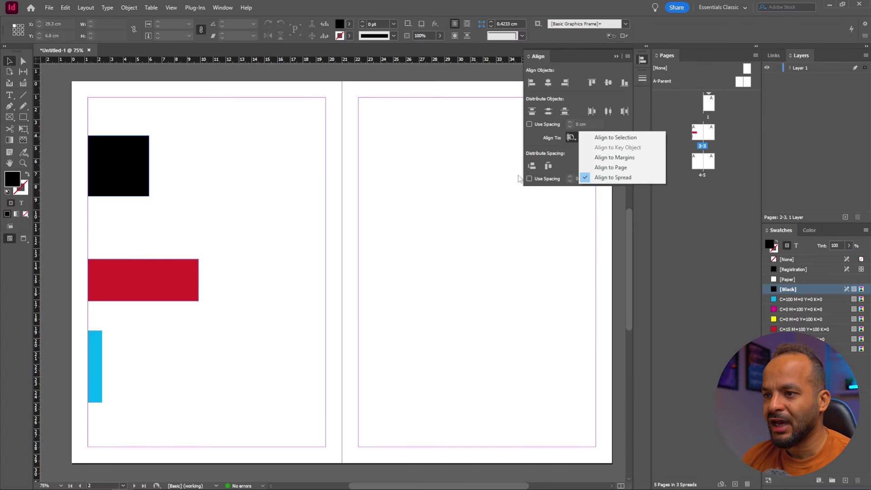
{"action": "left_click", "coordinate": [327, 148]}
{"action": "left_click_drag", "start_coordinate": [221, 120], "coordinate": [90, 403]}
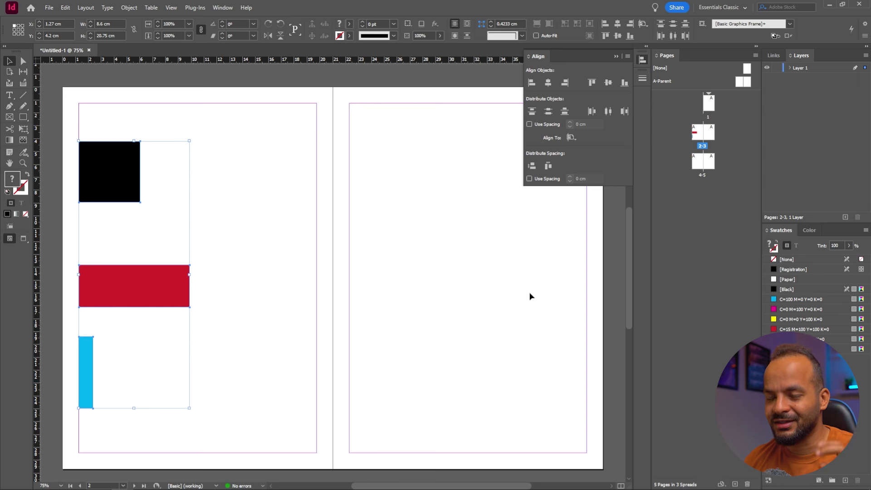
{"action": "left_click", "coordinate": [564, 83]}
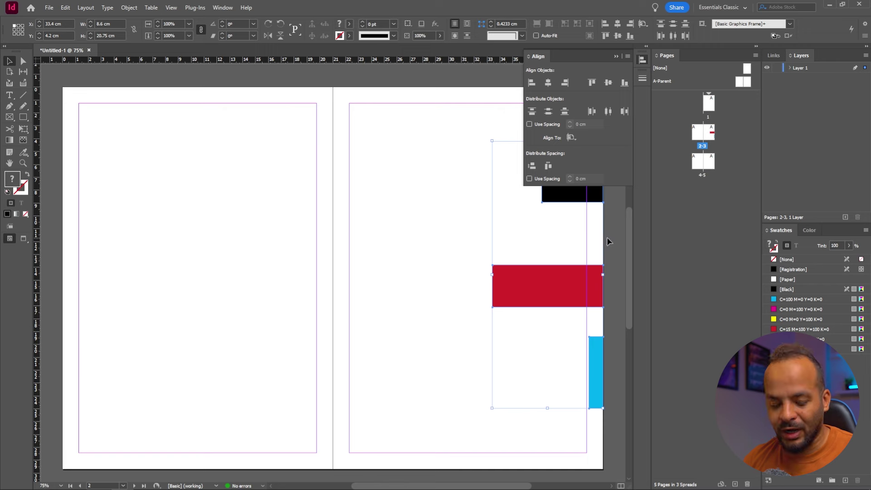
- Collapse the Align panel to examine how the three shapes sit against the outer edge of the spread
{"action": "mouse_move", "coordinate": [609, 245]}
{"action": "left_mouse_down"}
{"action": "mouse_move", "coordinate": [517, 263]}
{"action": "mouse_move", "coordinate": [507, 230]}
{"action": "mouse_move", "coordinate": [616, 248]}
{"action": "mouse_move", "coordinate": [608, 248]}
{"action": "left_mouse_up"}
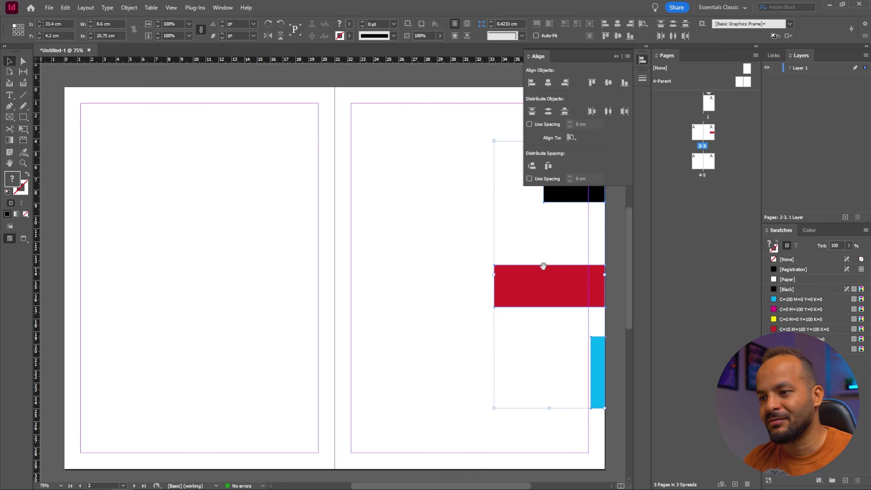
{"action": "left_click_drag", "start_coordinate": [543, 265], "coordinate": [528, 263]}
{"action": "left_click_drag", "start_coordinate": [352, 254], "coordinate": [359, 255]}
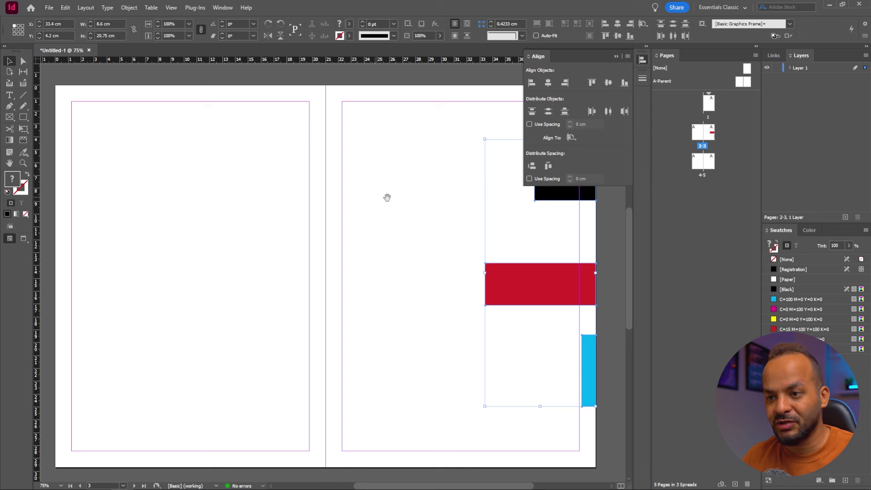
{"action": "left_click_drag", "start_coordinate": [390, 198], "coordinate": [388, 197]}
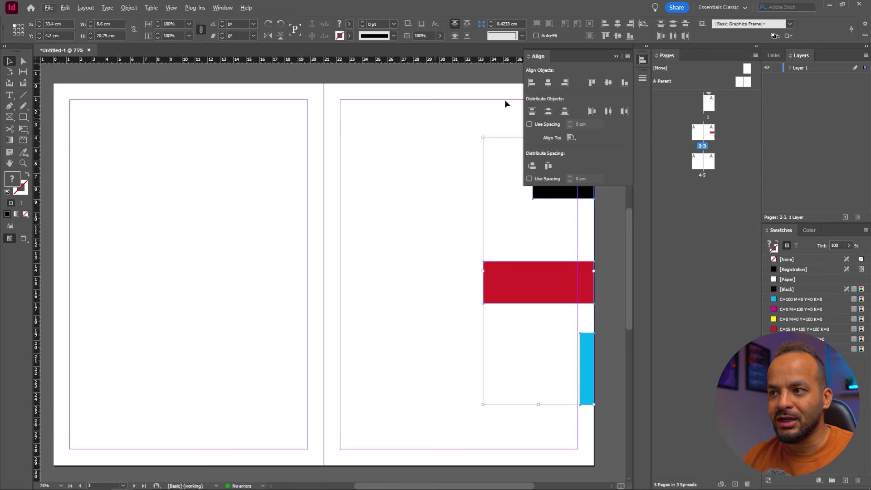
{"action": "left_click", "coordinate": [616, 56]}
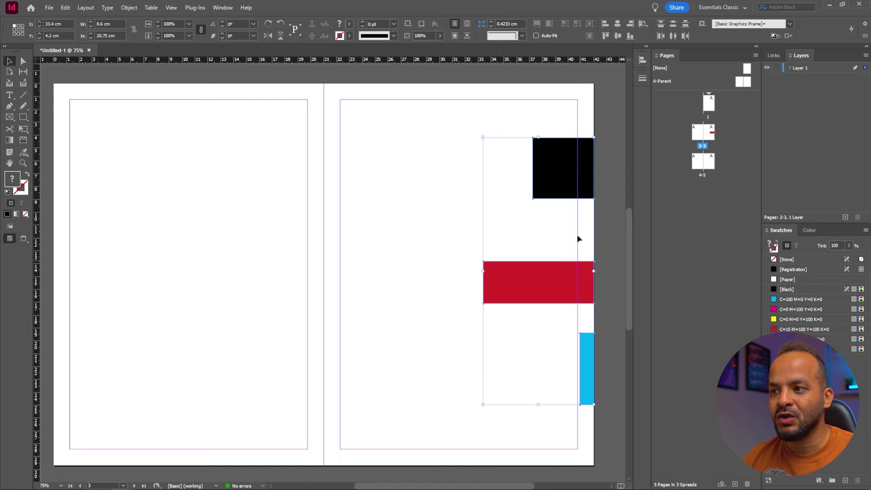
- Reopen the Align panel, select the three scattered left-page shapes, and set Align To to Align to Selection
{"action": "left_click", "coordinate": [642, 60]}
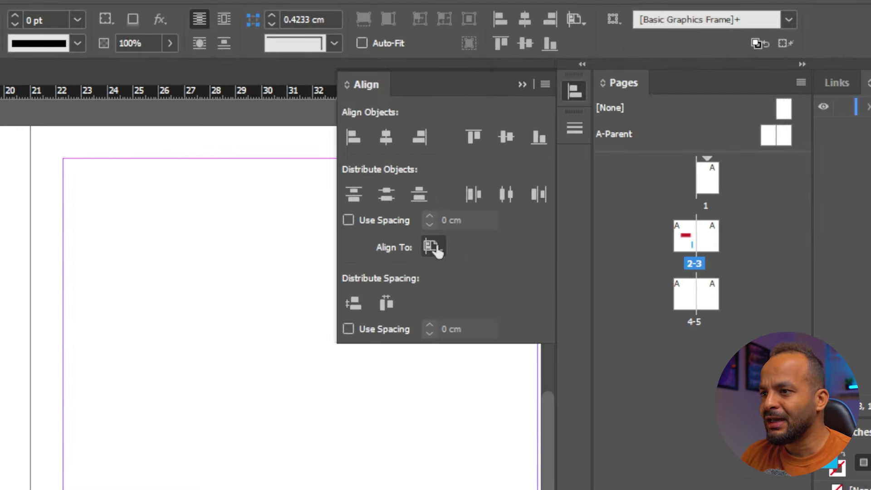
{"action": "left_click", "coordinate": [571, 137]}
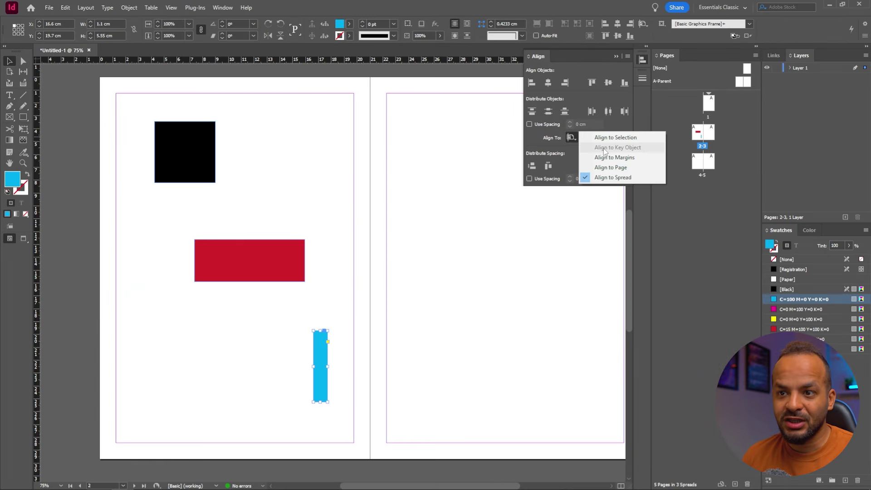
{"action": "left_click", "coordinate": [324, 132]}
{"action": "left_click_drag", "start_coordinate": [361, 118], "coordinate": [155, 411]}
{"action": "left_click", "coordinate": [571, 137]}
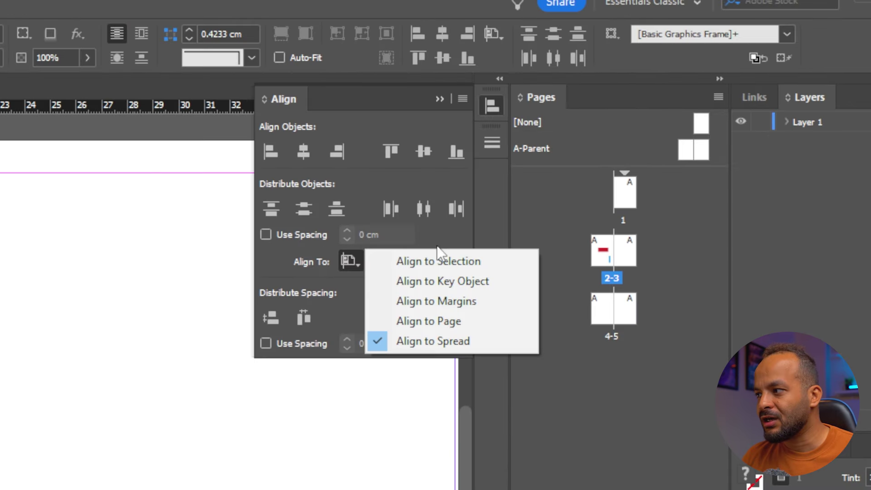
{"action": "left_click", "coordinate": [437, 247]}
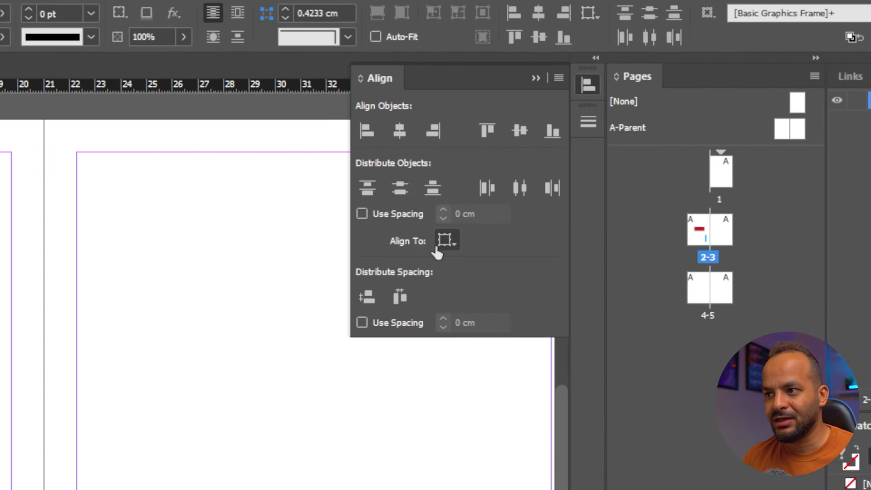
{"action": "left_click", "coordinate": [441, 243]}
{"action": "left_click", "coordinate": [476, 245]}
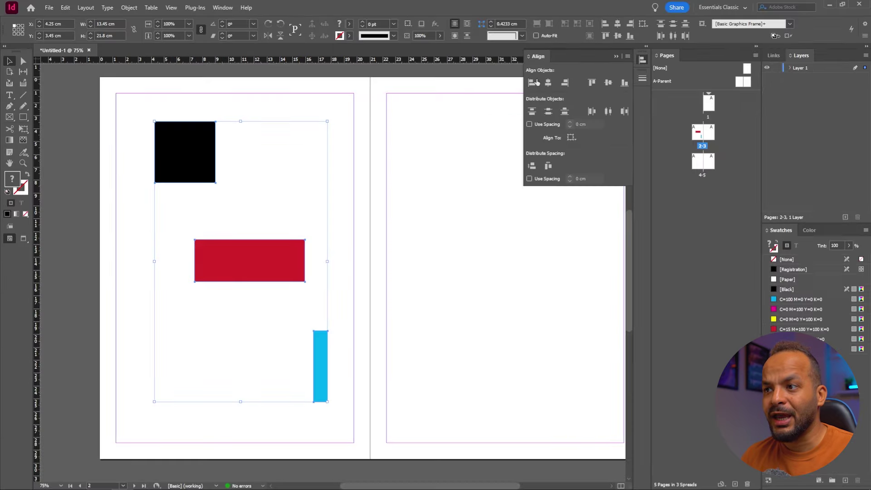
- Try aligning the three shapes' left and right edges relative to the selection, undoing these alignments
{"action": "left_click", "coordinate": [530, 84]}
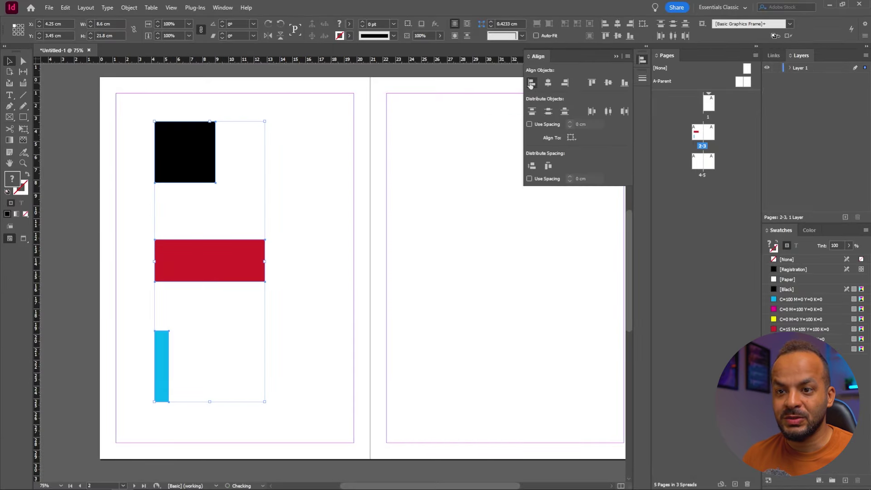
{"action": "key", "text": "ctrl+z"}
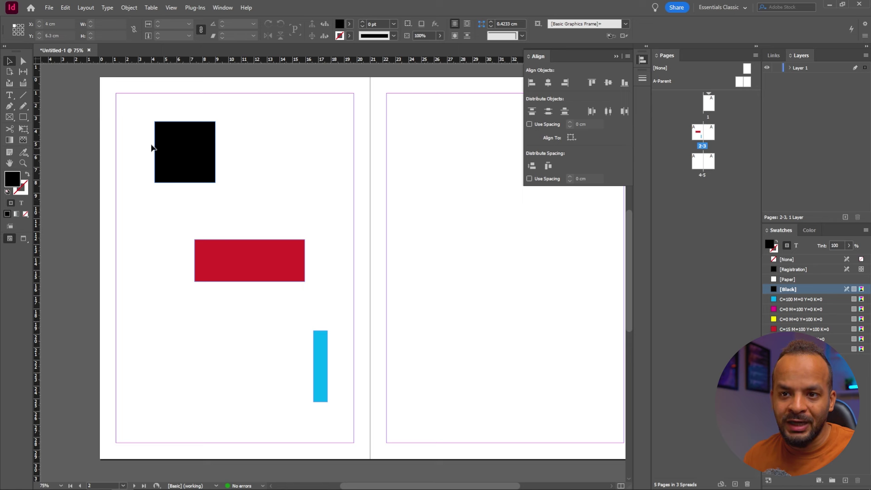
{"action": "left_click_drag", "start_coordinate": [345, 103], "coordinate": [165, 415]}
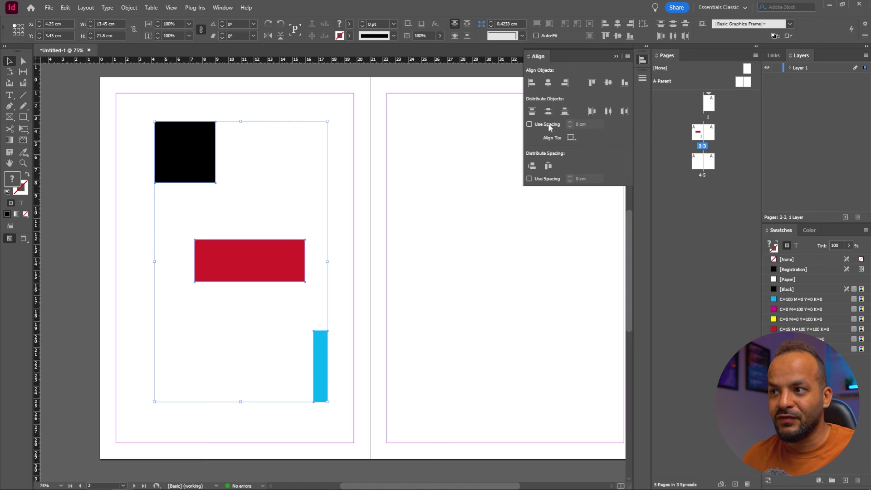
{"action": "left_click", "coordinate": [565, 83]}
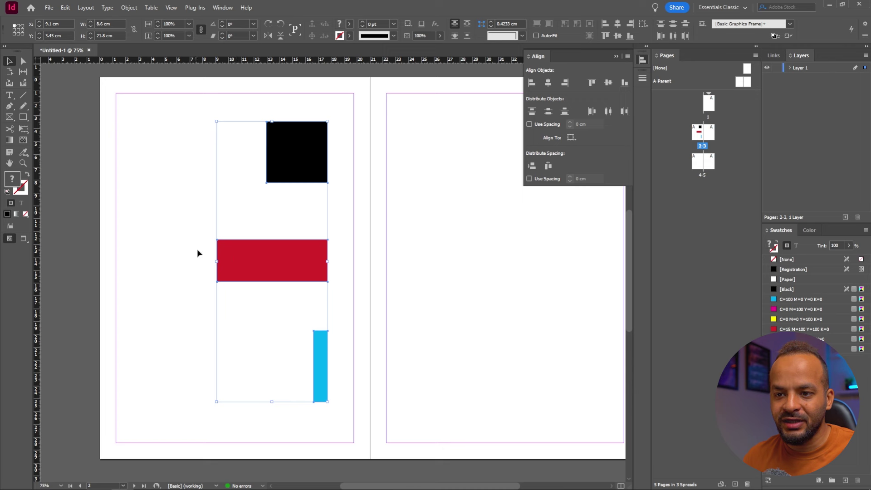
{"action": "left_click", "coordinate": [532, 82]}
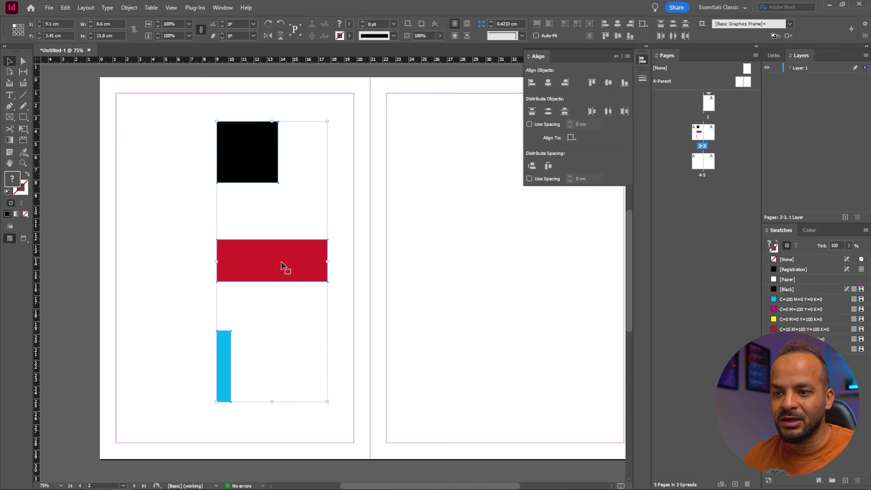
{"action": "key", "text": "ctrl+z"}
{"action": "key", "text": "ctrl+z"}
- Move the red rectangle on its own to about X 6.2 cm, Y 12.85 cm
{"action": "left_click", "coordinate": [287, 115]}
{"action": "mouse_move", "coordinate": [248, 263]}
{"action": "left_mouse_down"}
{"action": "mouse_move", "coordinate": [231, 261]}
{"action": "mouse_move", "coordinate": [233, 268]}
{"action": "left_mouse_up"}
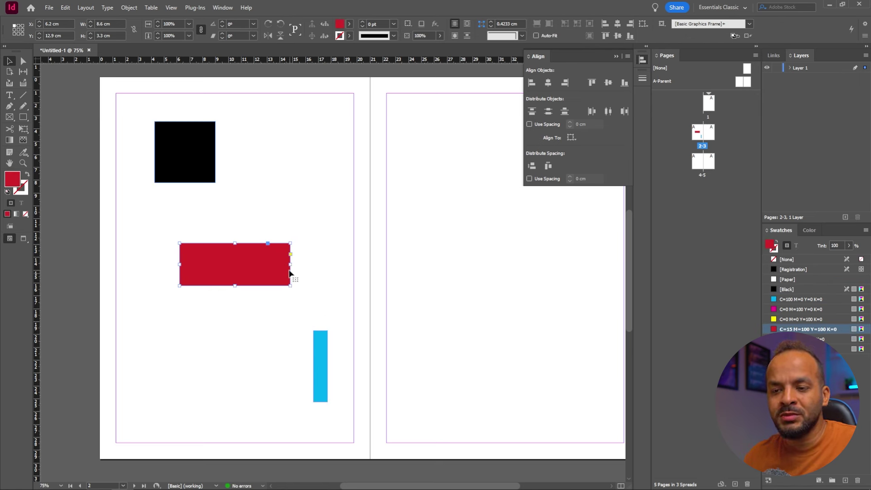
{"action": "left_click", "coordinate": [261, 213]}
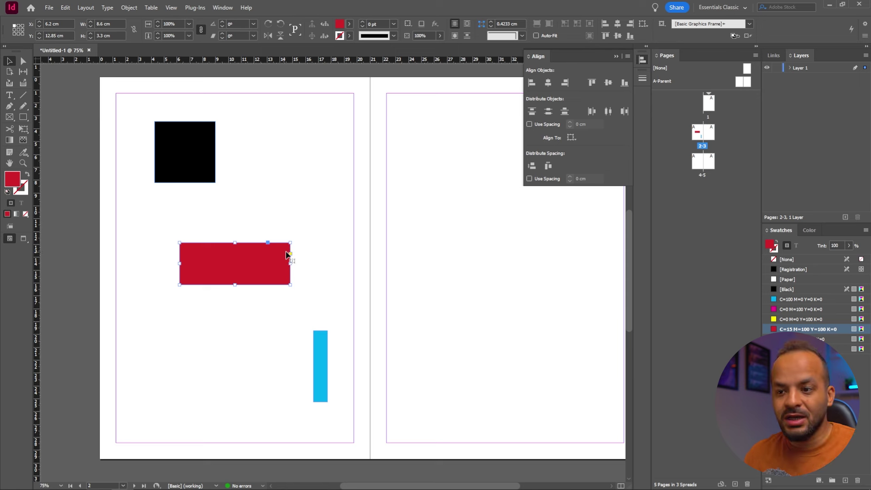
- Select the three shapes, make the red rectangle the key object with Align to Key Object, and align right, then left edges to it
{"action": "left_click_drag", "start_coordinate": [344, 120], "coordinate": [149, 416]}
{"action": "left_click", "coordinate": [571, 137]}
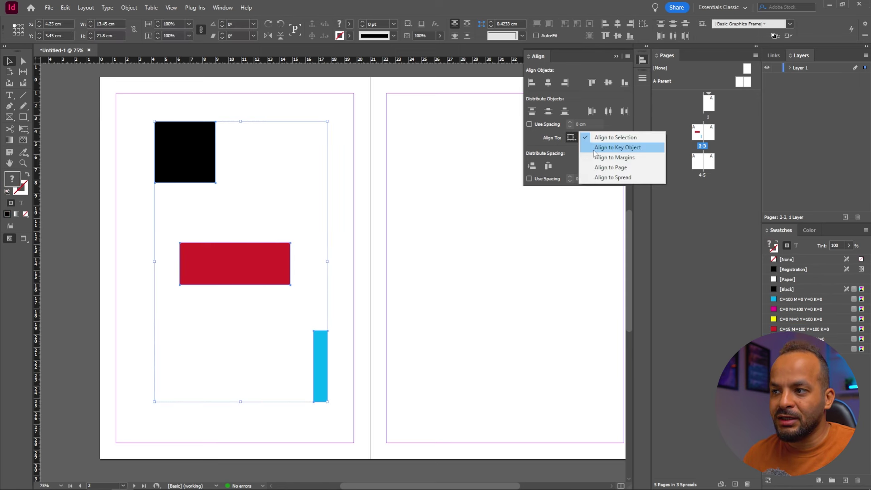
{"action": "left_click", "coordinate": [594, 151]}
{"action": "left_click", "coordinate": [267, 271]}
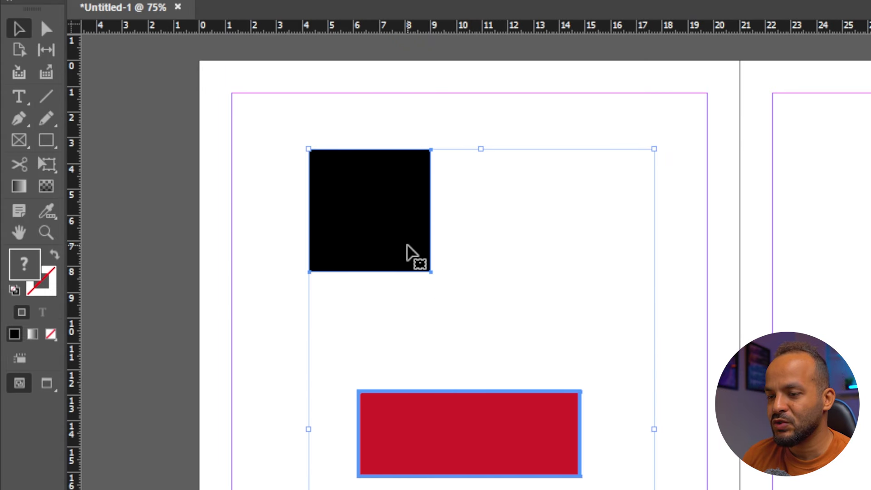
{"action": "left_click", "coordinate": [407, 247]}
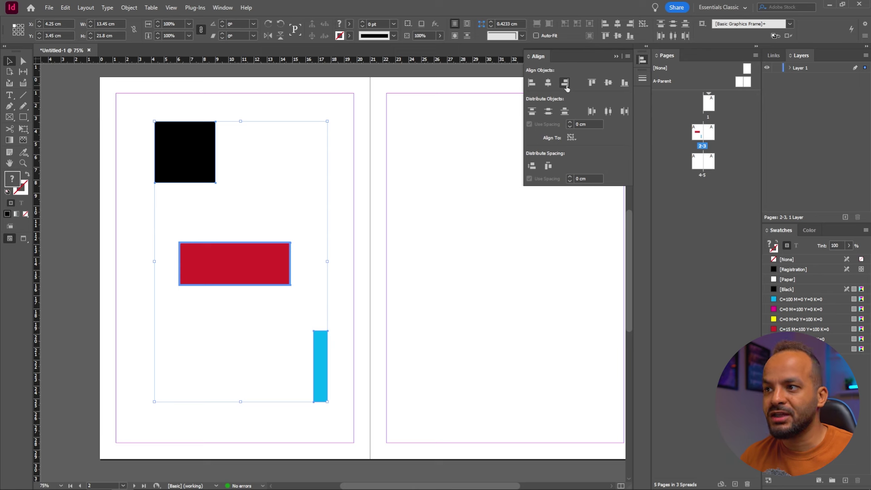
{"action": "left_click", "coordinate": [565, 84]}
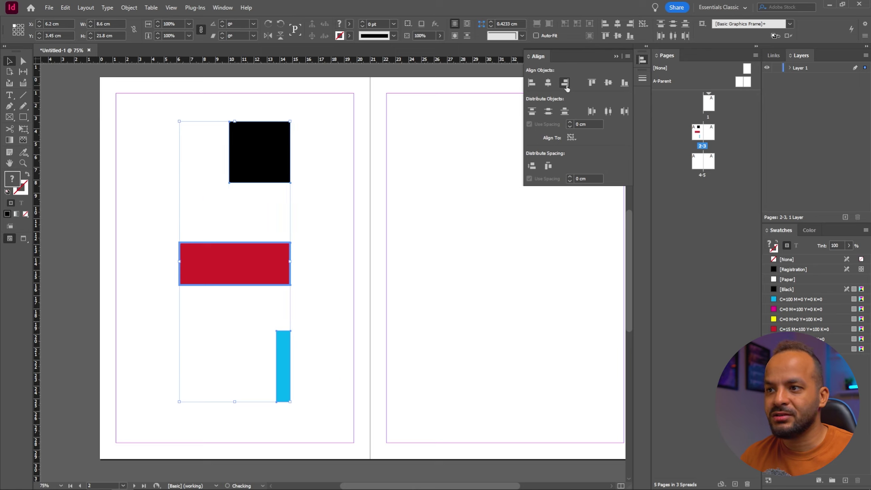
{"action": "left_click", "coordinate": [532, 85]}
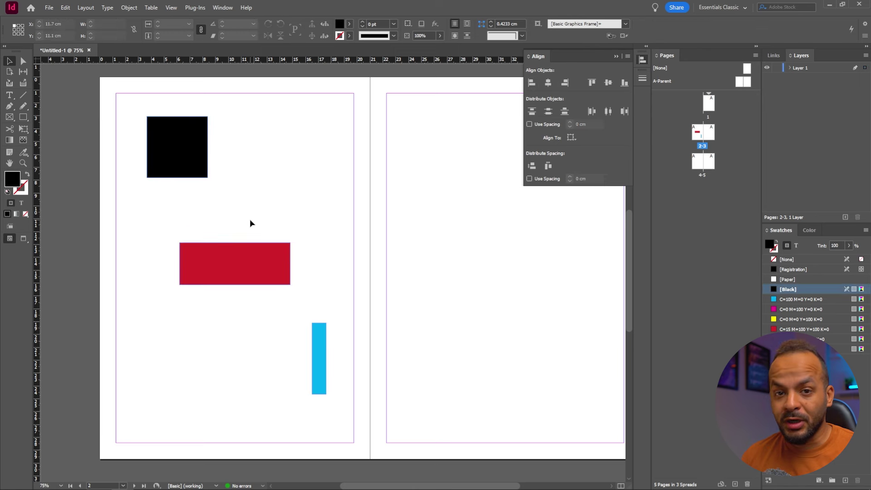
- Reselect the three shapes and pick the red rectangle directly on the page as the key object
{"action": "left_click_drag", "start_coordinate": [355, 118], "coordinate": [148, 387]}
{"action": "left_click", "coordinate": [573, 138]}
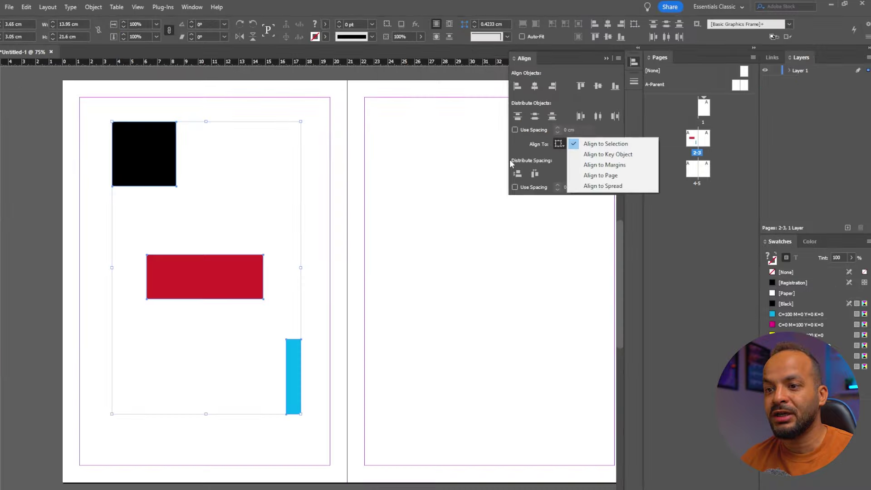
{"action": "left_click", "coordinate": [341, 192]}
{"action": "left_click_drag", "start_coordinate": [352, 117], "coordinate": [150, 423]}
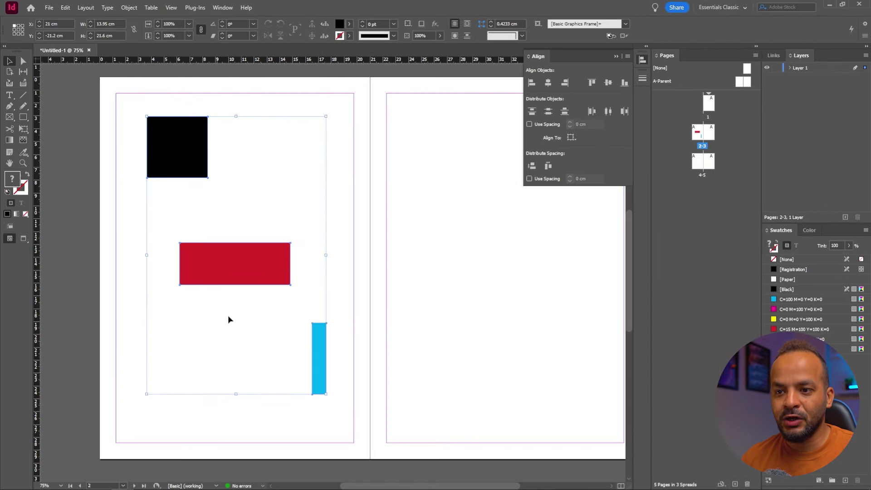
{"action": "left_click", "coordinate": [239, 266]}
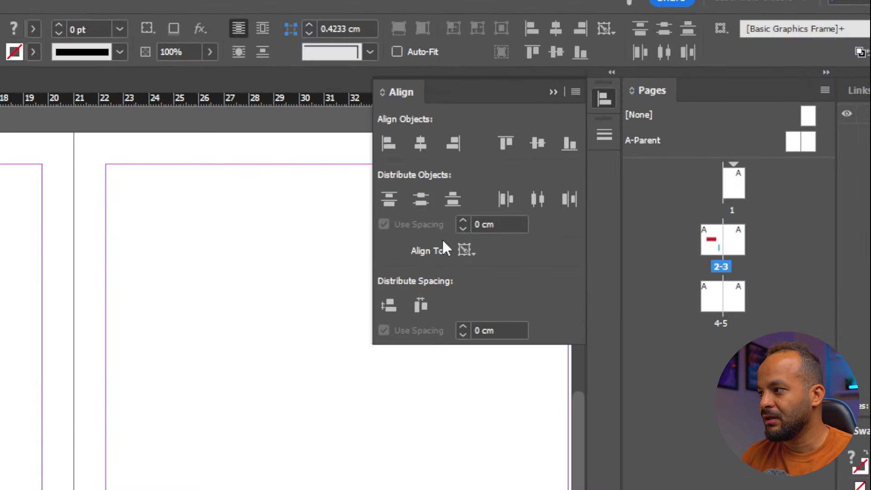
- Select and delete the black, red and cyan shapes from the left page
{"action": "left_click_drag", "start_coordinate": [340, 122], "coordinate": [162, 405]}
{"action": "key", "text": "Delete"}
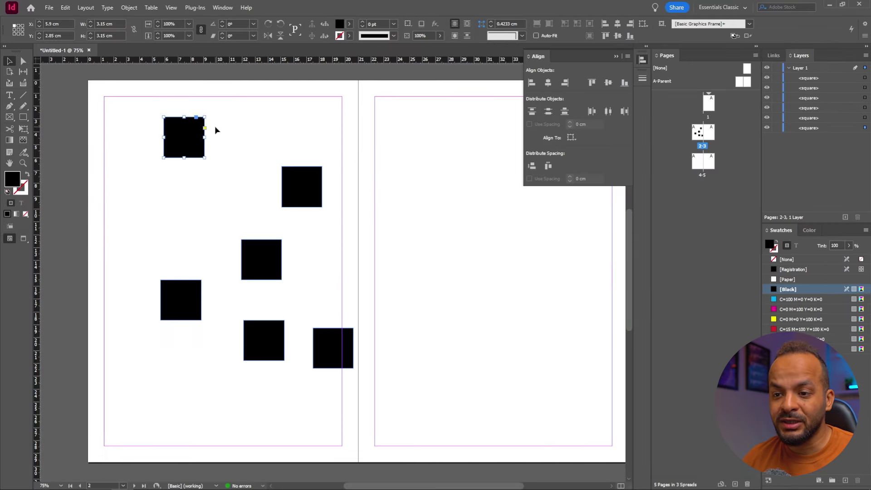
- Move the sixth square to about X 9.05 cm, Y 24.05 cm, then align all six squares' horizontal centers and distribute their vertical centers
{"action": "left_click_drag", "start_coordinate": [331, 354], "coordinate": [223, 414]}
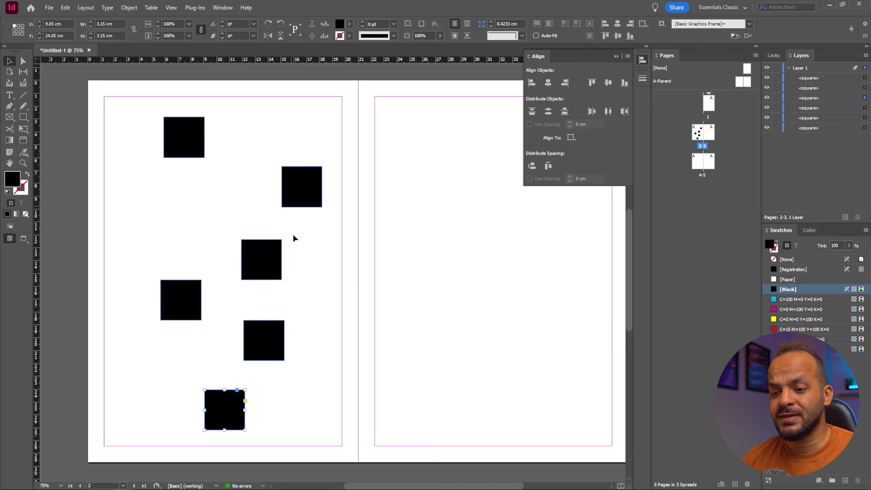
{"action": "left_click_drag", "start_coordinate": [320, 111], "coordinate": [126, 446]}
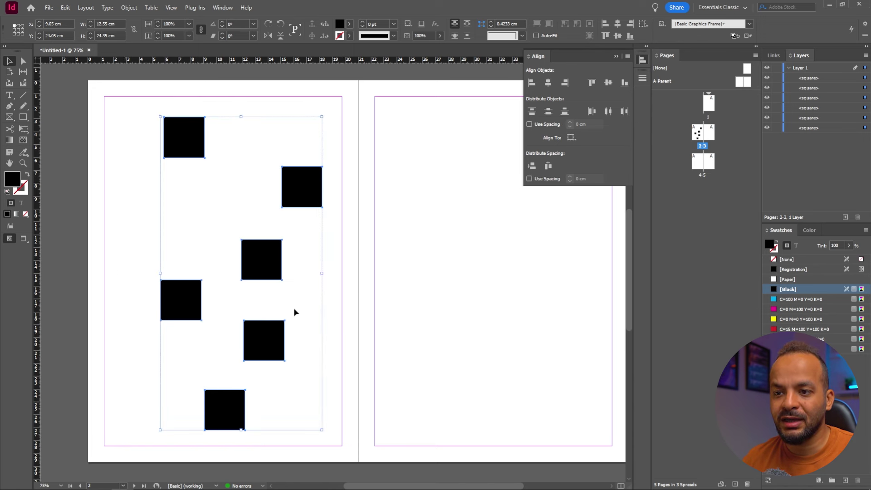
{"action": "left_click", "coordinate": [548, 83]}
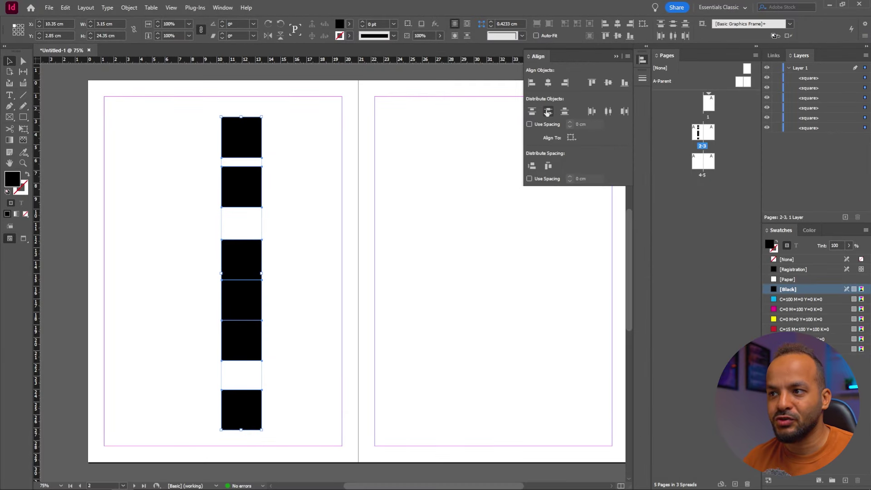
{"action": "left_click", "coordinate": [547, 111]}
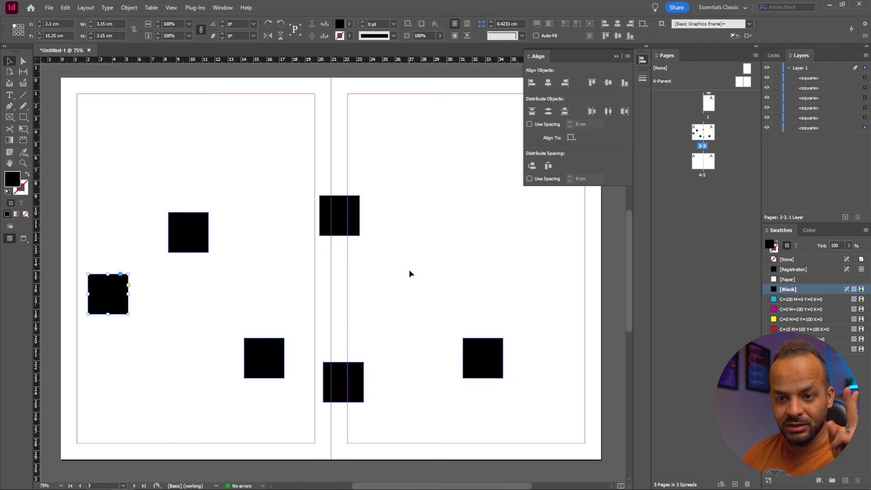
- Select the six scattered squares across the spread, align their vertical centers and distribute their horizontal centers
{"action": "left_click_drag", "start_coordinate": [513, 199], "coordinate": [82, 417]}
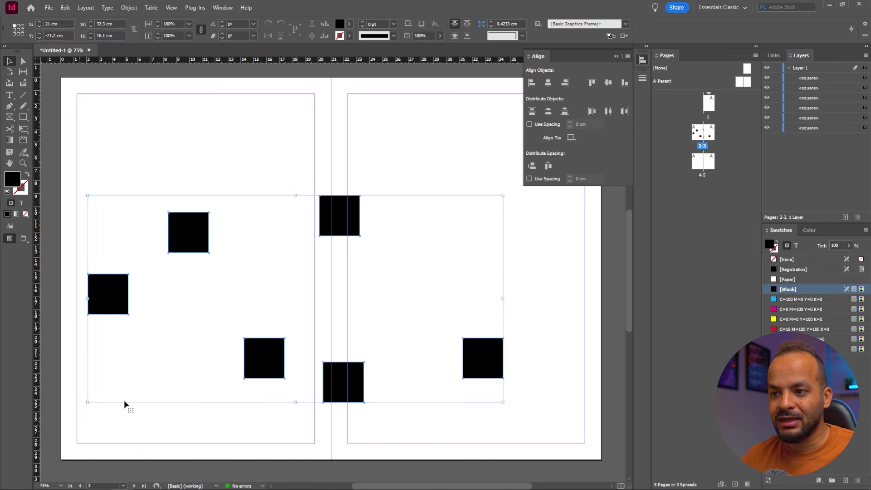
{"action": "left_click", "coordinate": [609, 84]}
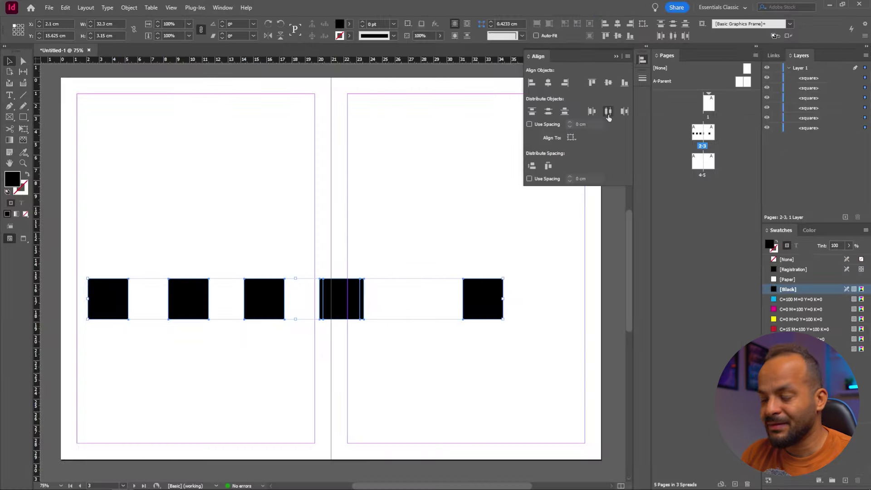
{"action": "left_click", "coordinate": [609, 114]}
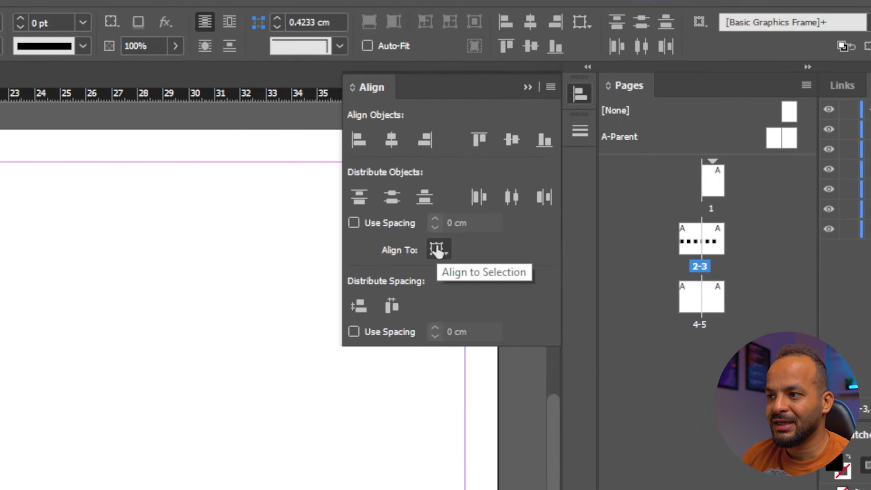
- Switch to Align to Spread and center the six selected squares on the spread both vertically and horizontally
{"action": "left_click", "coordinate": [436, 251]}
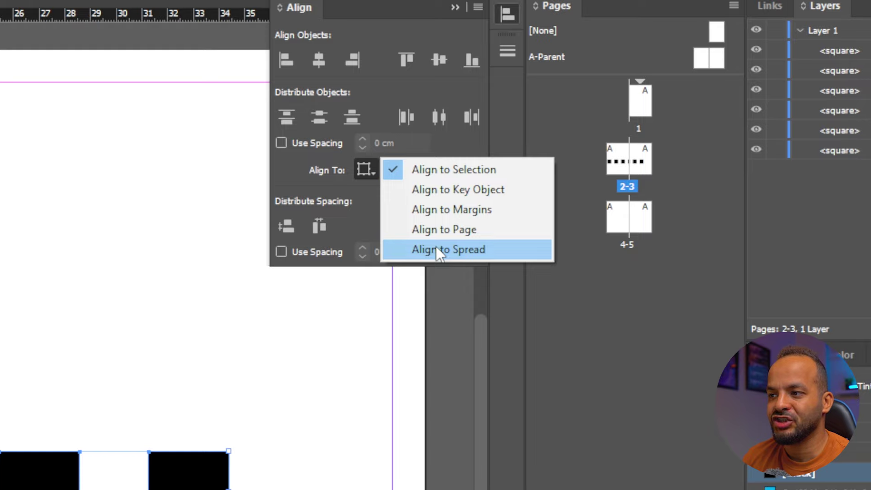
{"action": "left_click", "coordinate": [440, 270]}
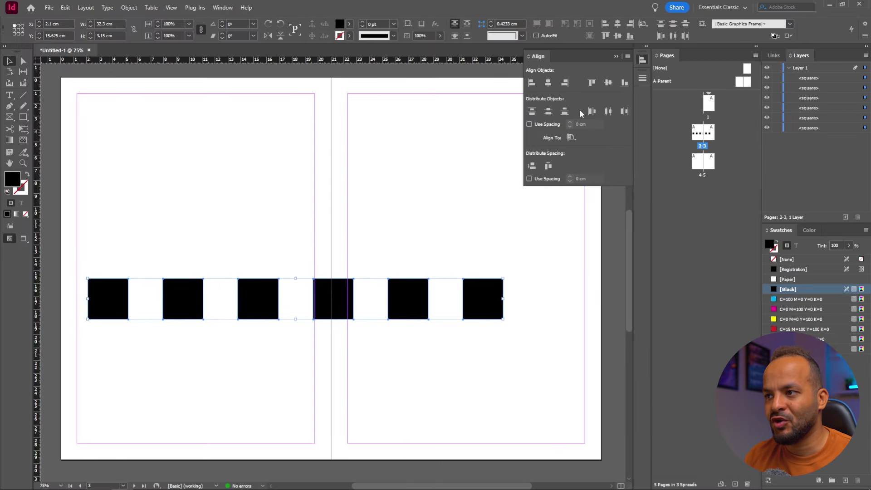
{"action": "left_click", "coordinate": [607, 83]}
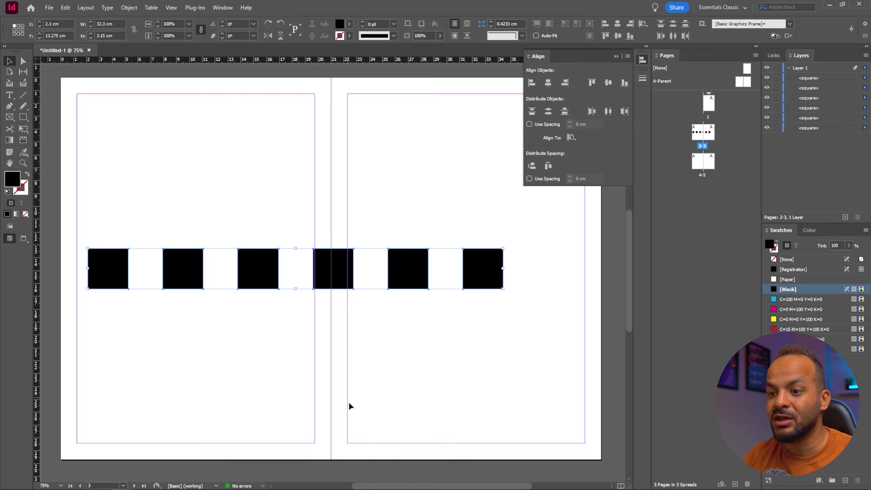
{"action": "left_click", "coordinate": [548, 82]}
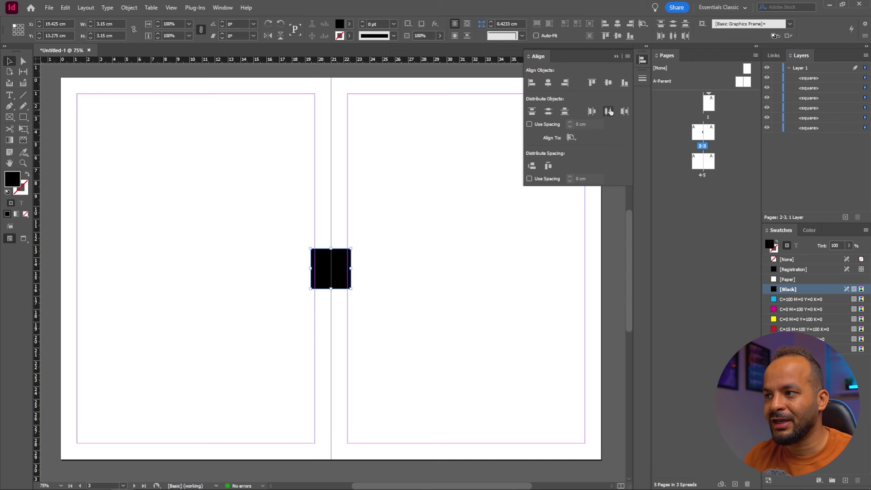
- Distribute the stacked squares across the spread by vertical centers and horizontal centers to form a diagonal, then deselect them
{"action": "left_click", "coordinate": [608, 111]}
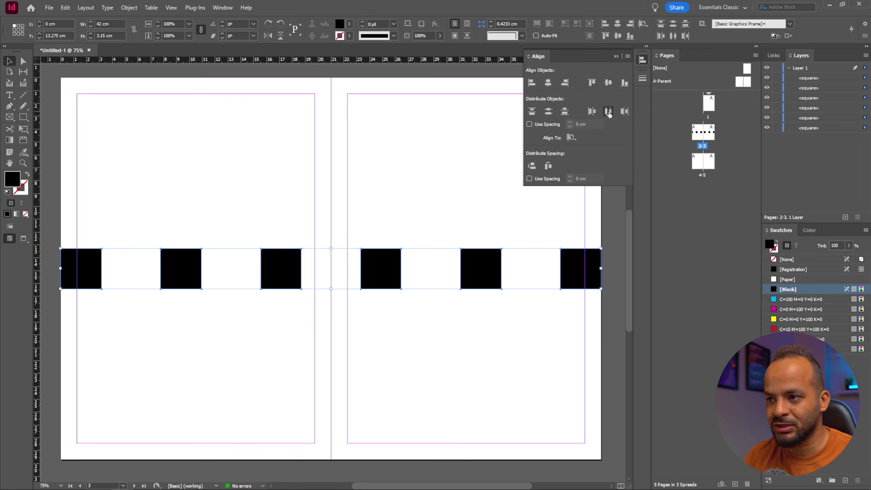
{"action": "key", "text": "ctrl+z"}
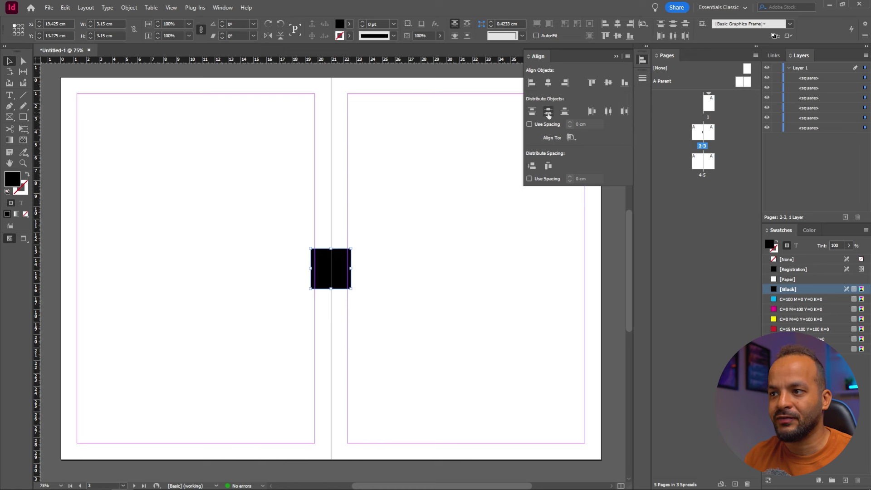
{"action": "left_click", "coordinate": [548, 113]}
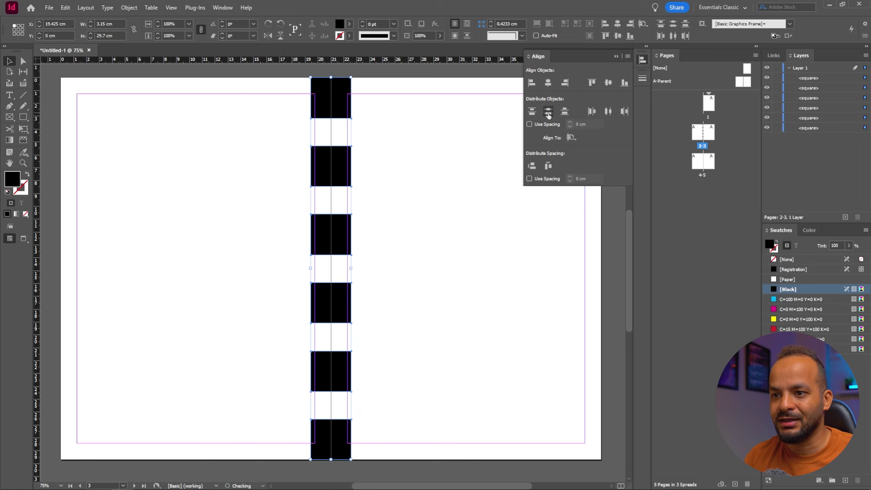
{"action": "left_click", "coordinate": [608, 111]}
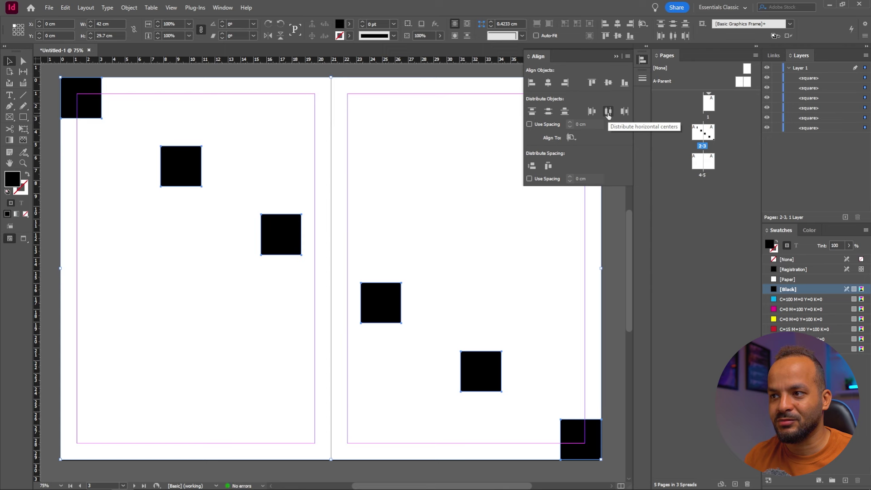
{"action": "key", "text": "ctrl+z"}
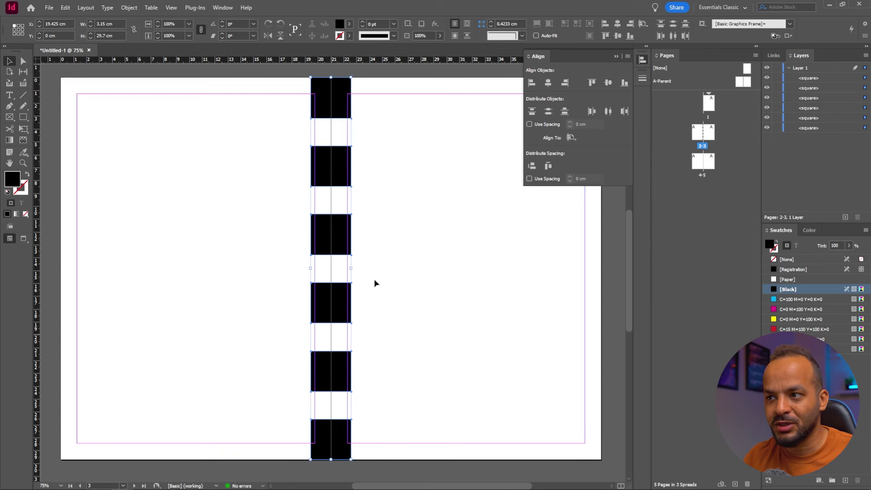
{"action": "left_click", "coordinate": [608, 111]}
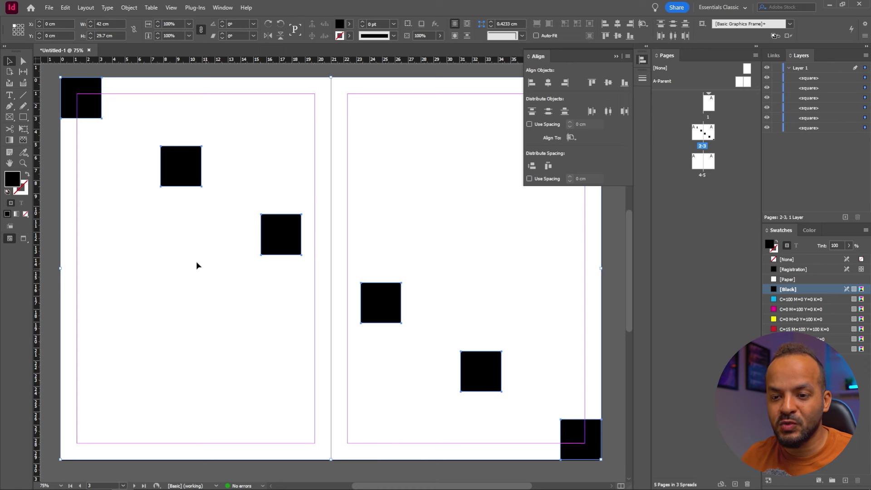
{"action": "left_click", "coordinate": [162, 359]}
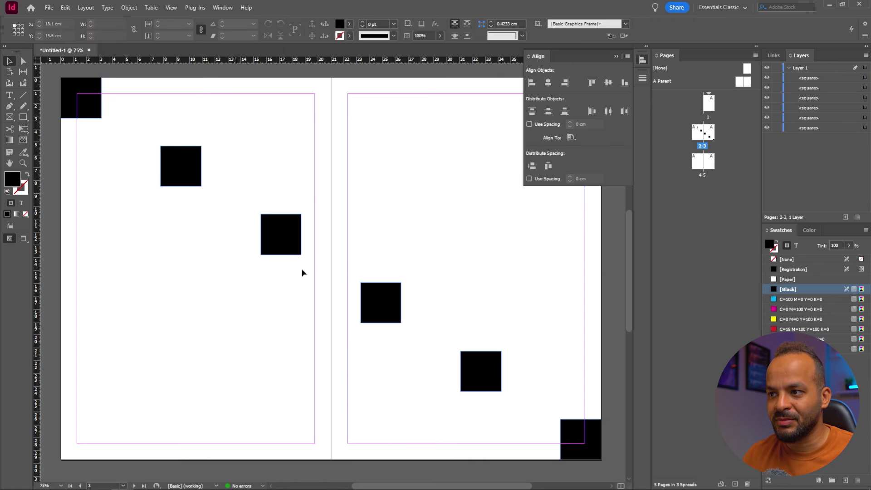
- Switch to Align to Margins, select all six squares, and center and distribute them horizontally and vertically within the left page's margins
{"action": "left_click", "coordinate": [572, 137]}
{"action": "left_click", "coordinate": [621, 159]}
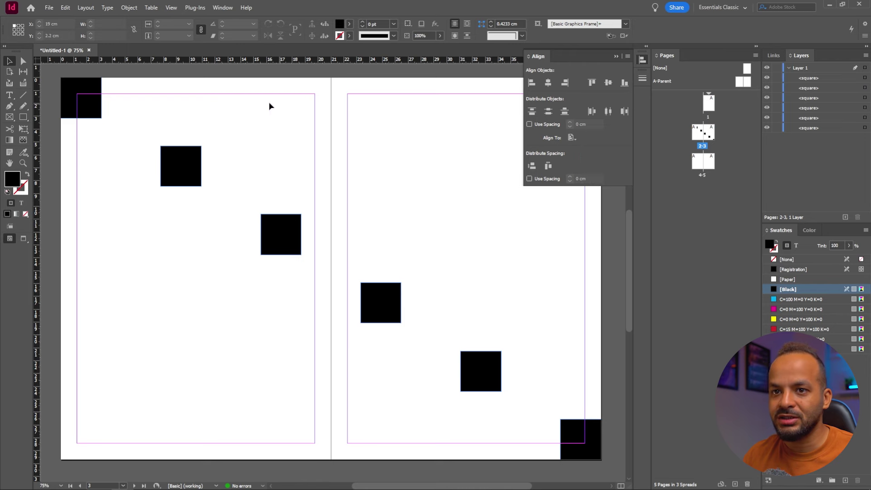
{"action": "left_click_drag", "start_coordinate": [48, 77], "coordinate": [14, 23]}
{"action": "scroll", "coordinate": [480, 373], "scroll_direction": "down", "scroll_amount": 3}
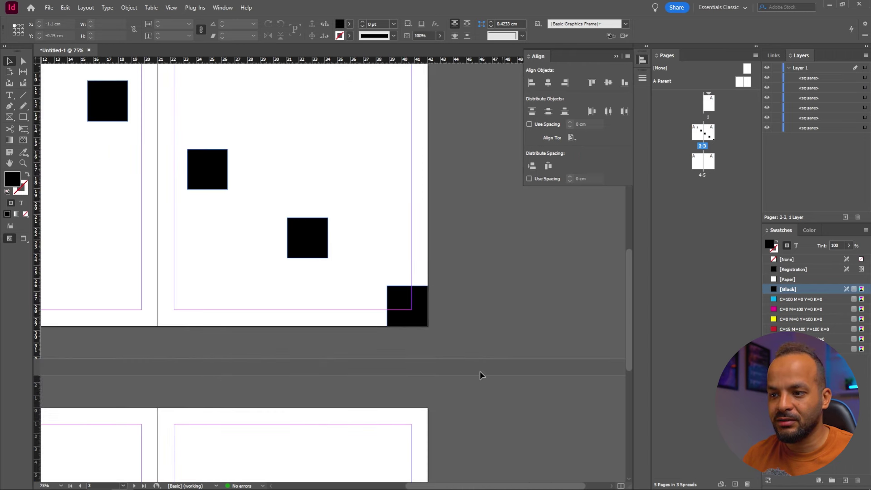
{"action": "key", "text": "ctrl+a"}
{"action": "scroll", "coordinate": [544, 402], "scroll_direction": "up", "scroll_amount": 3}
{"action": "scroll", "coordinate": [431, 314], "scroll_direction": "up", "scroll_amount": 2}
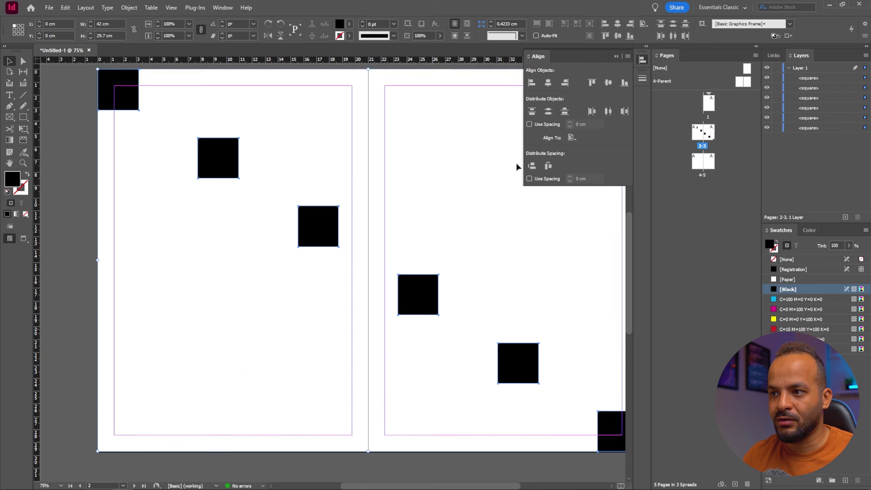
{"action": "left_click", "coordinate": [548, 82]}
{"action": "left_click", "coordinate": [609, 83]}
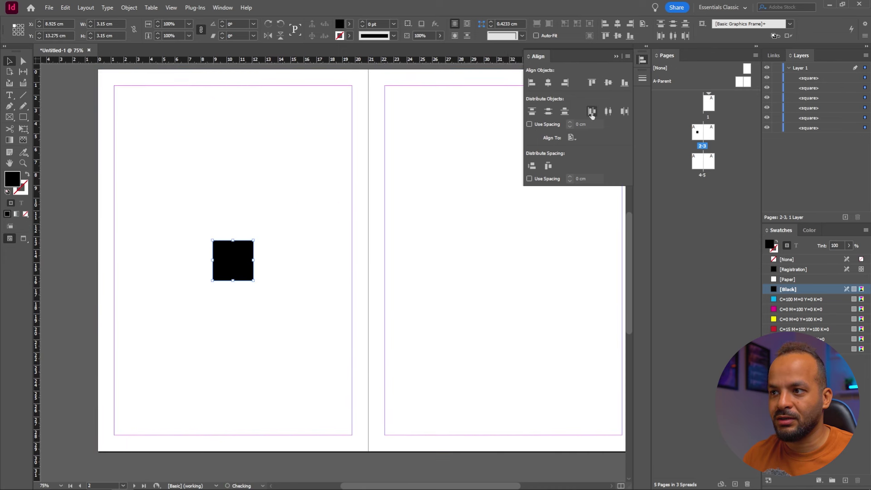
{"action": "left_click", "coordinate": [608, 112]}
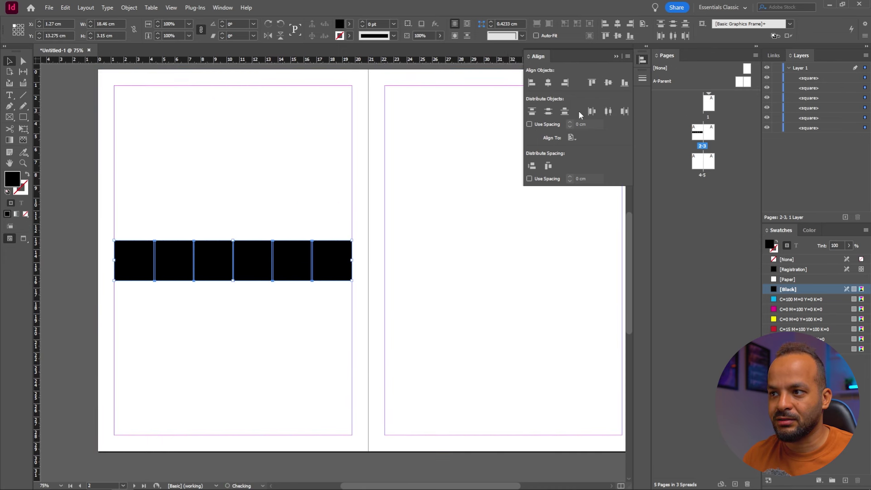
{"action": "left_click", "coordinate": [548, 111]}
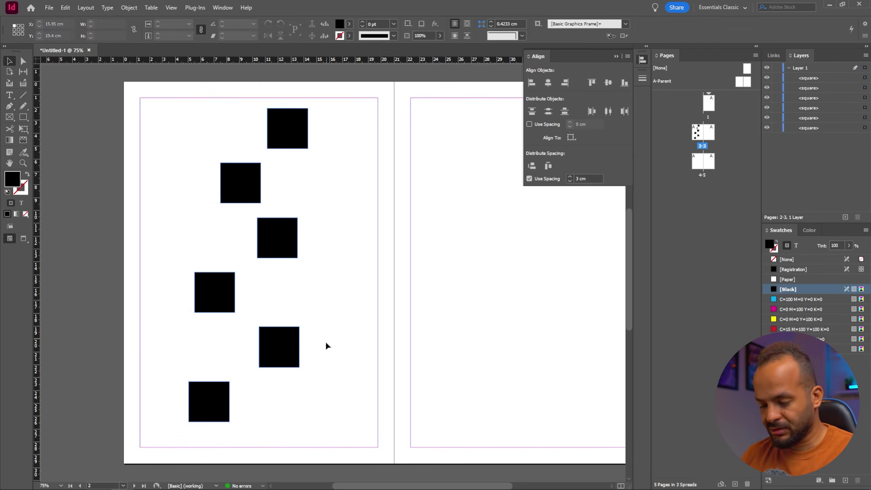
- Delete the two lowest squares and move the remaining four together toward the middle of the left page
{"action": "left_click_drag", "start_coordinate": [316, 349], "coordinate": [178, 427]}
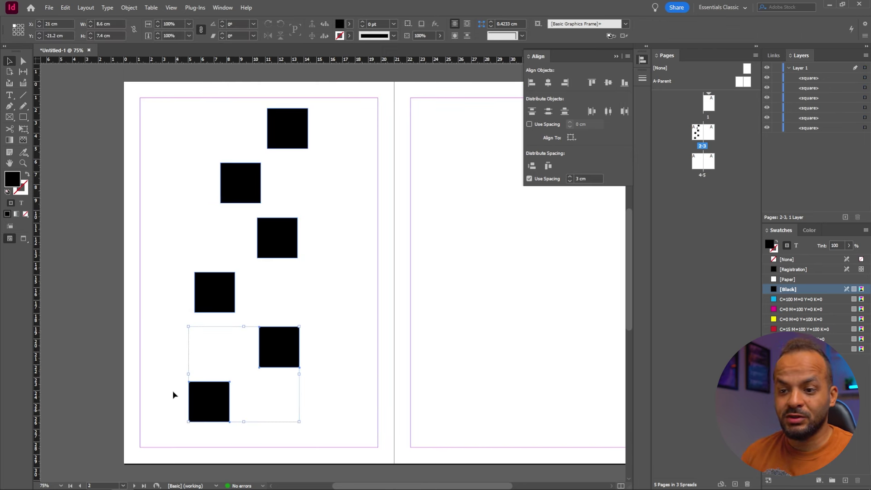
{"action": "key", "text": "Delete"}
{"action": "left_click_drag", "start_coordinate": [344, 98], "coordinate": [198, 374]}
{"action": "left_click", "coordinate": [291, 350]}
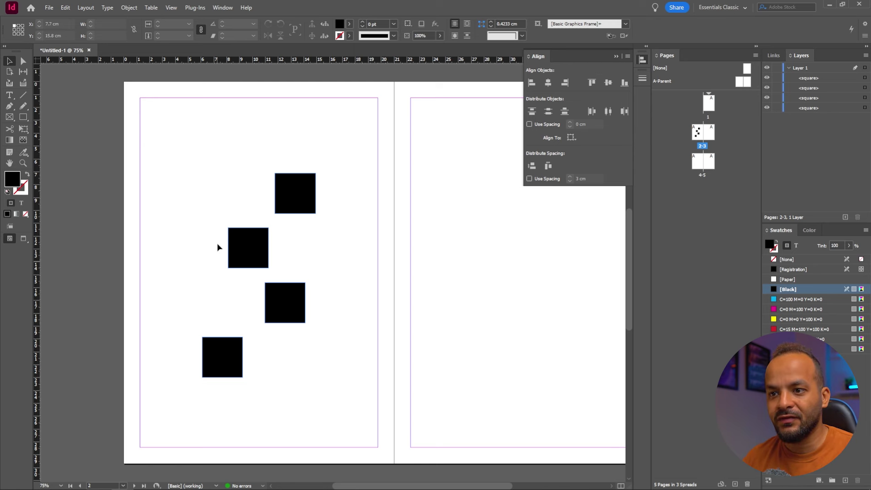
- Select the four remaining squares, align their horizontal centers and distribute their vertical centers
{"action": "left_click_drag", "start_coordinate": [351, 148], "coordinate": [165, 423]}
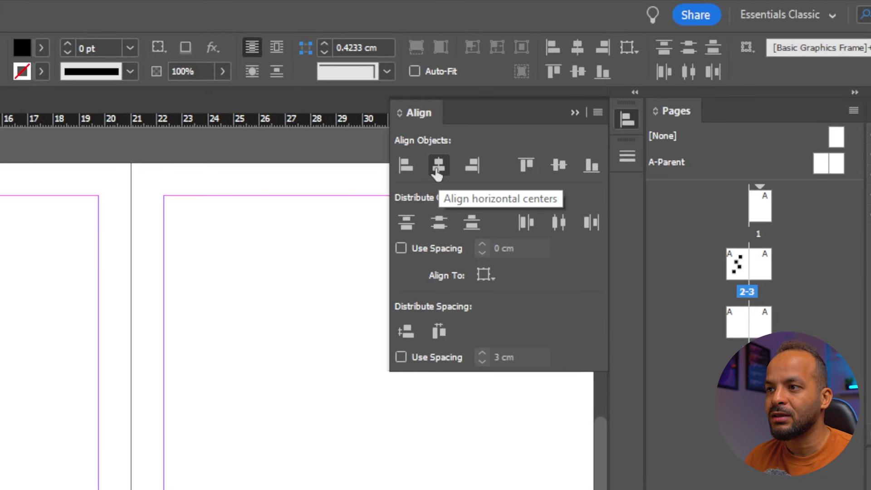
{"action": "left_click", "coordinate": [438, 167]}
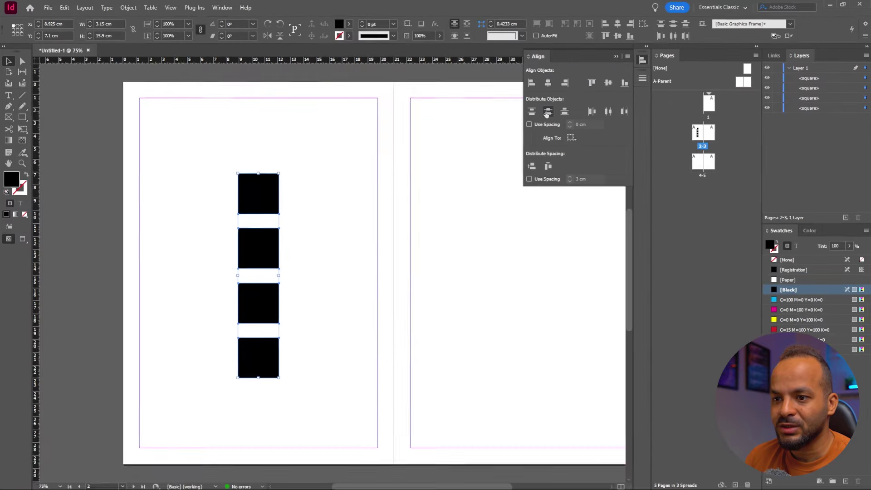
{"action": "left_click", "coordinate": [438, 227]}
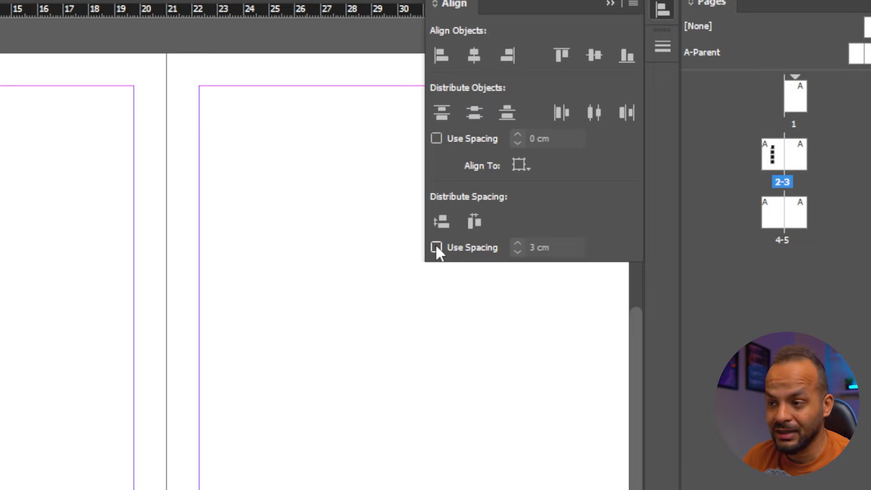
- Distribute the four squares' vertical spacing using a 3 cm gap, then move the column up to about X 8.75 cm, Y 3.6 cm
{"action": "left_click", "coordinate": [436, 247]}
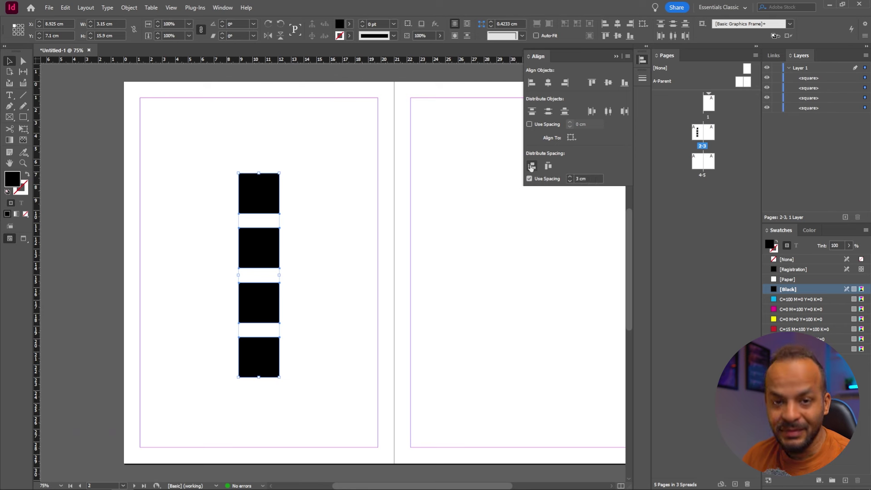
{"action": "left_click", "coordinate": [532, 167]}
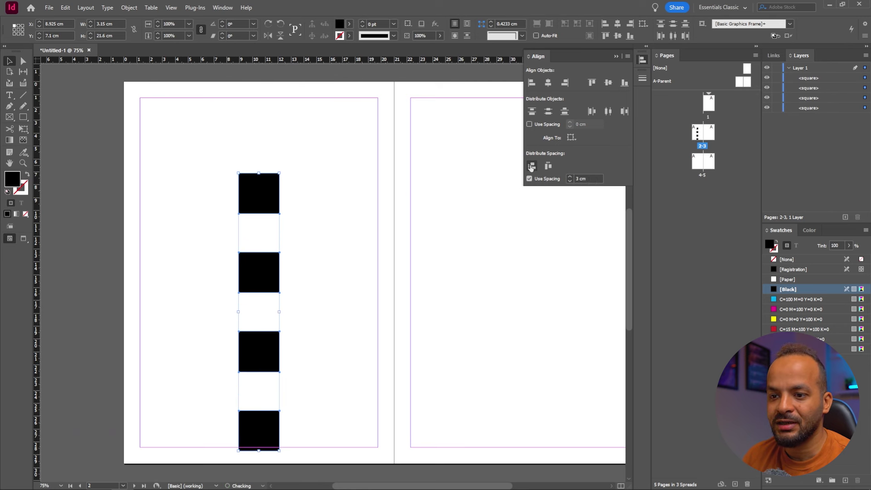
{"action": "left_click_drag", "start_coordinate": [258, 209], "coordinate": [255, 163]}
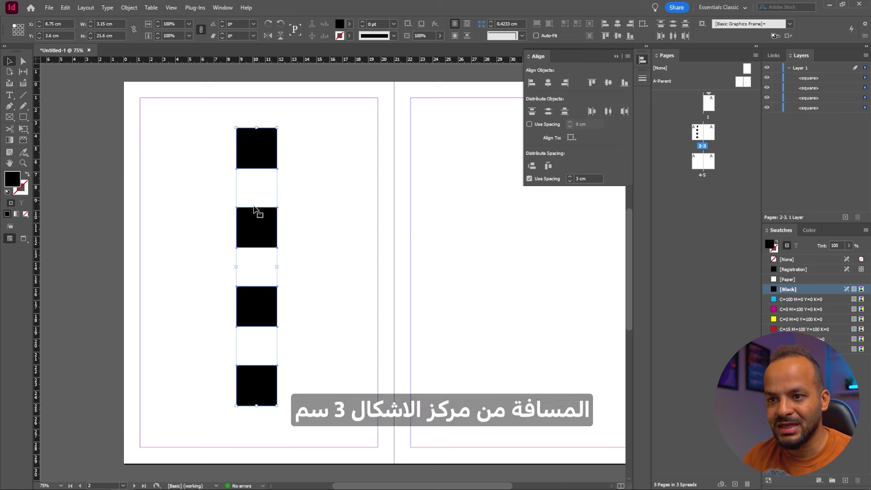